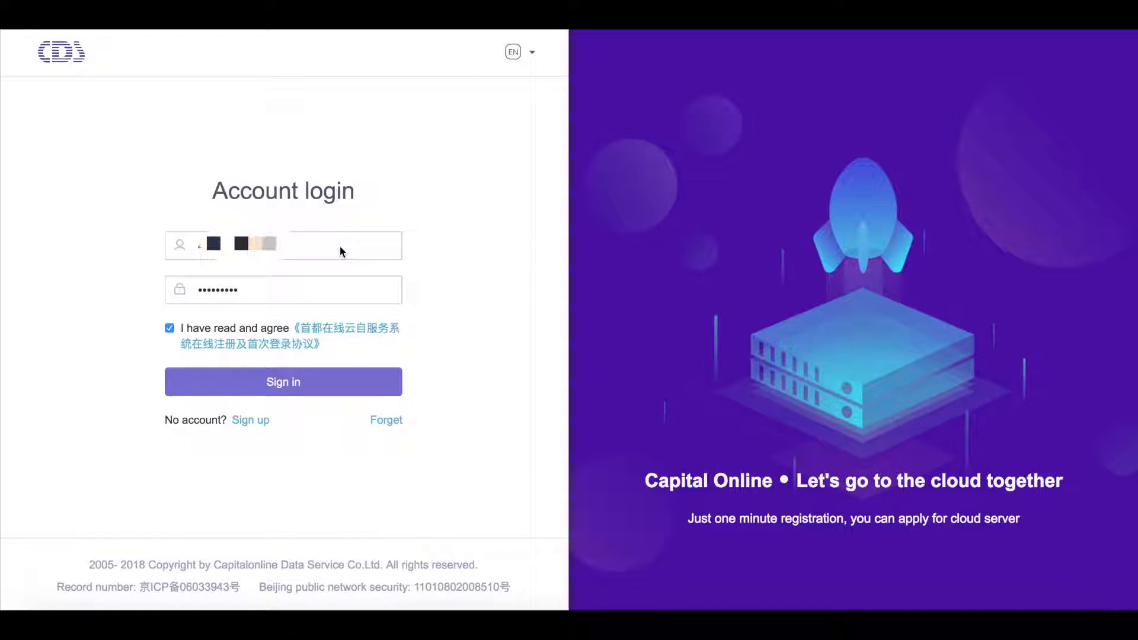
# Step: Sign in with the prefilled account credentials and decline to save the login in the password manager
pyautogui.click(350, 380)
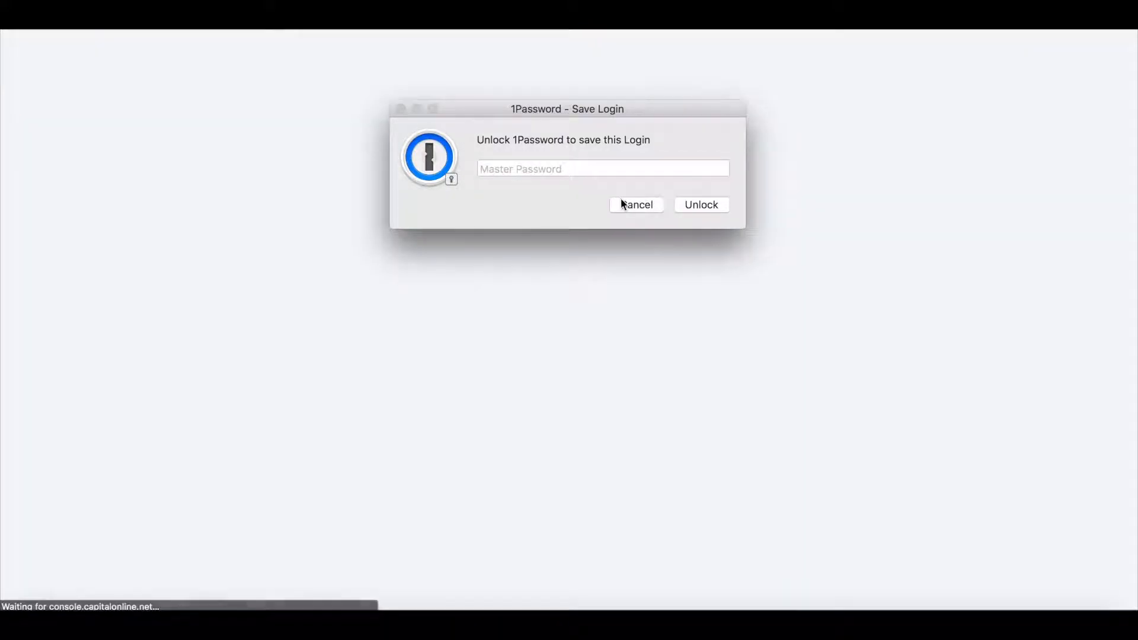
pyautogui.click(621, 204)
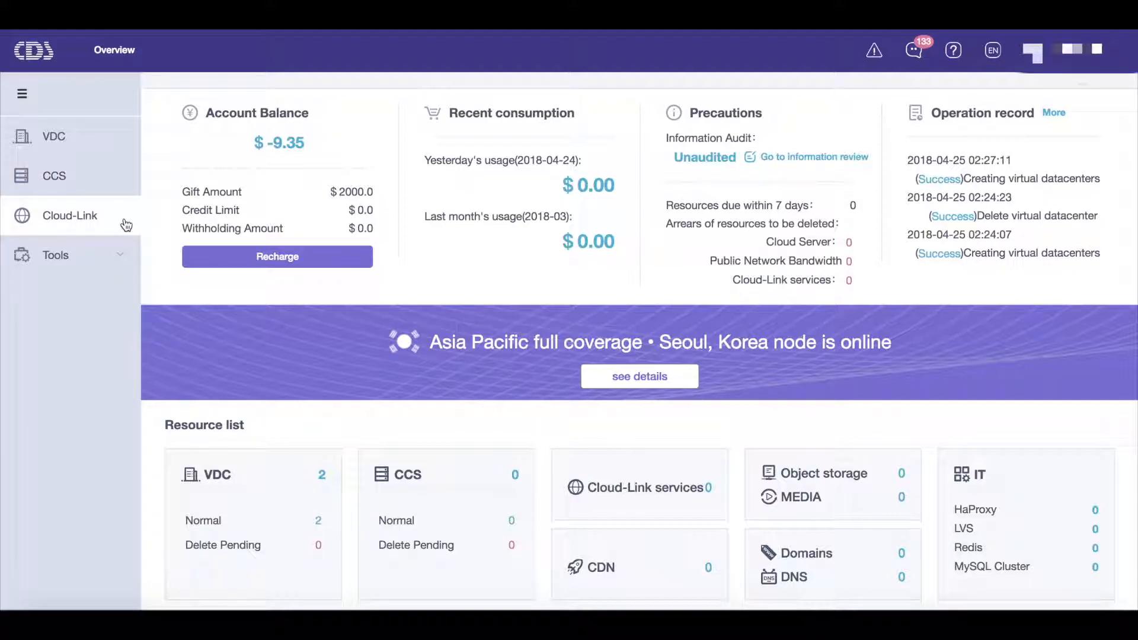
# Step: Open the virtual datacenter list, look over the existing VDCs and start creating a new one
pyautogui.click(127, 263)
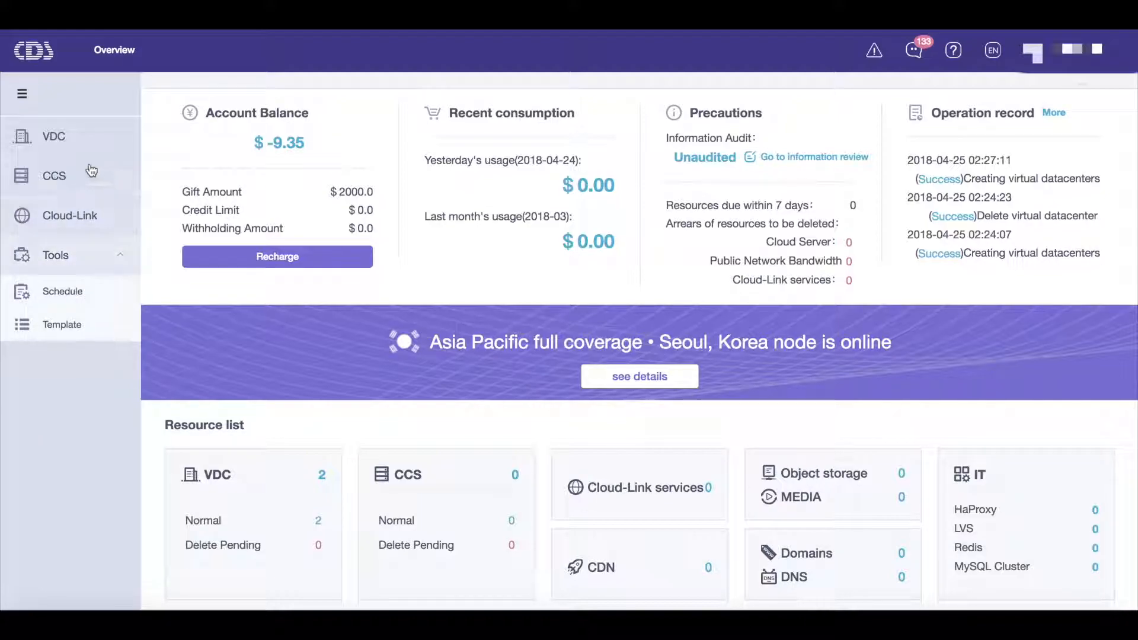
pyautogui.click(63, 142)
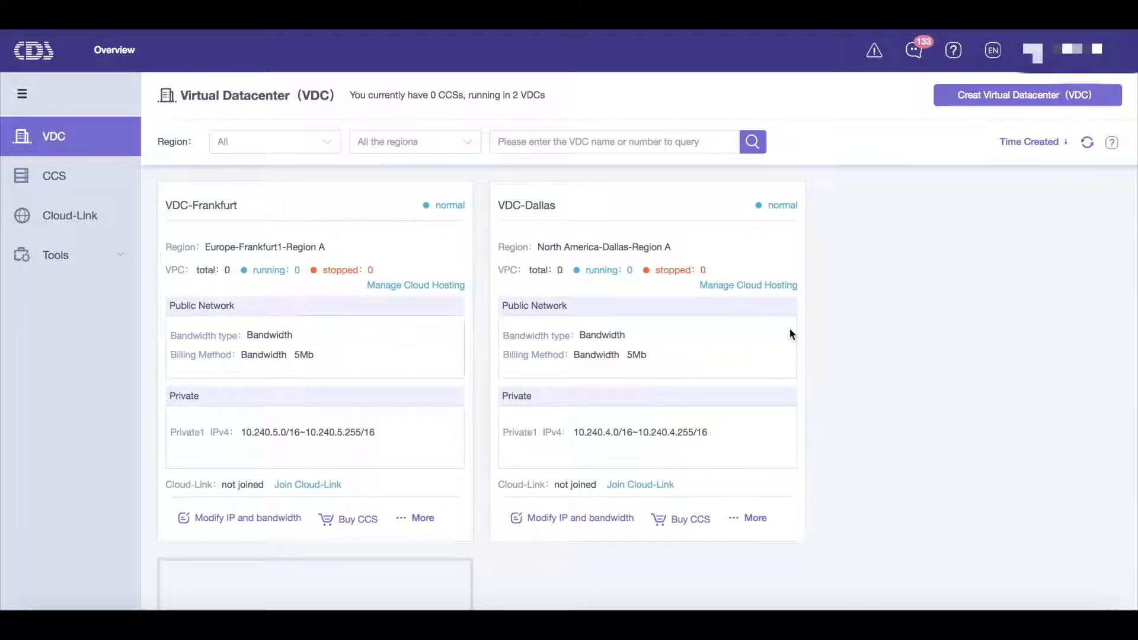
pyautogui.scroll(-3, 789, 333)
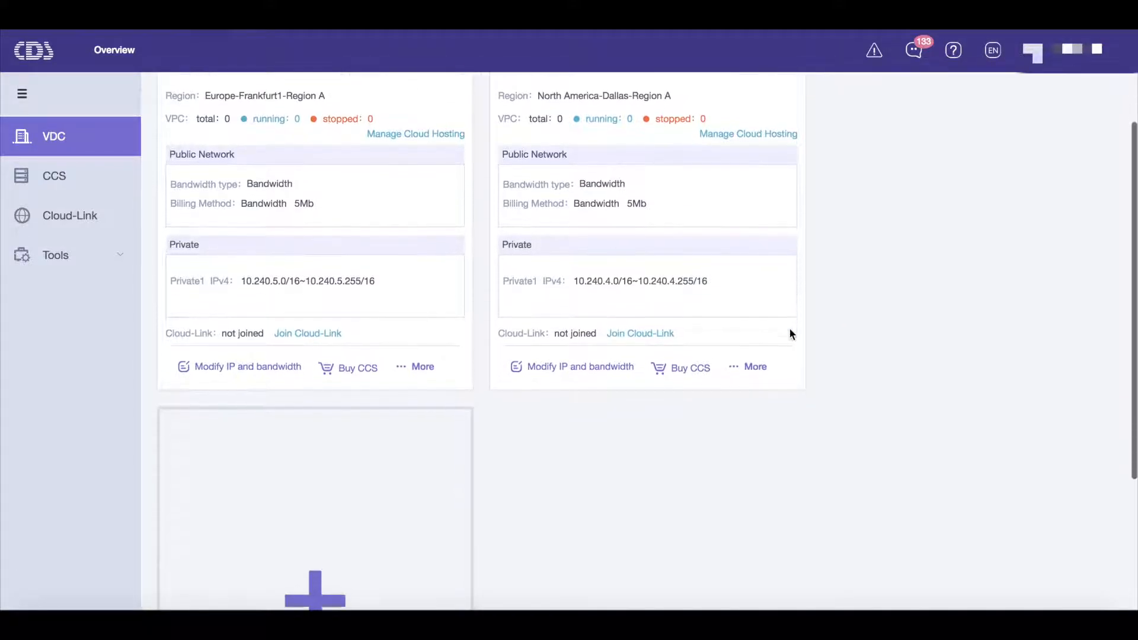
pyautogui.scroll(3, 789, 333)
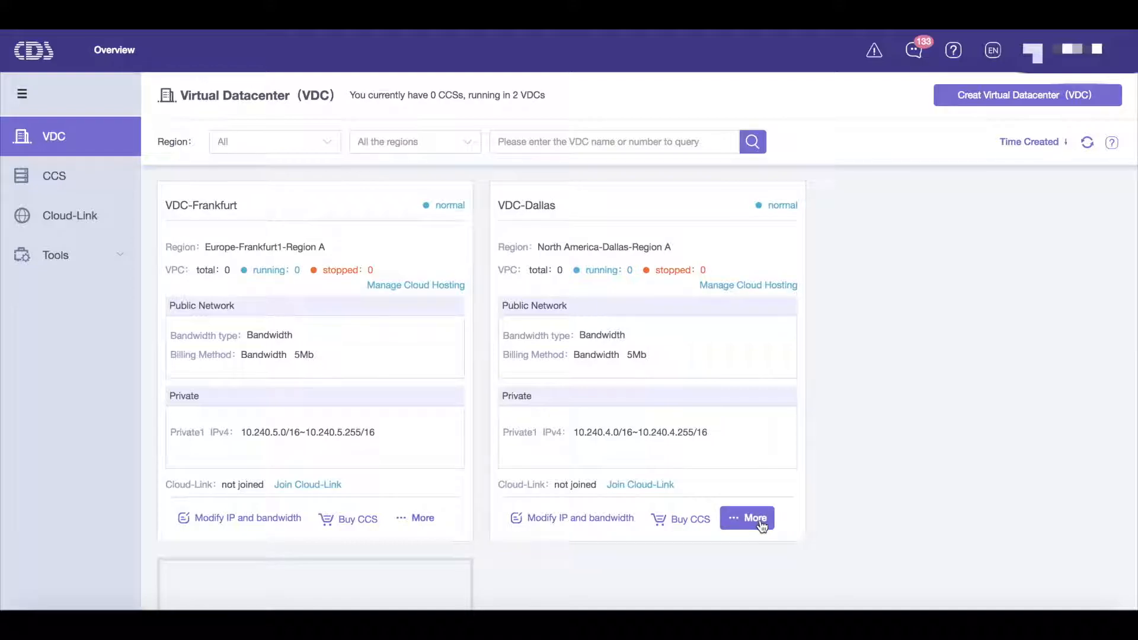
pyautogui.click(1013, 104)
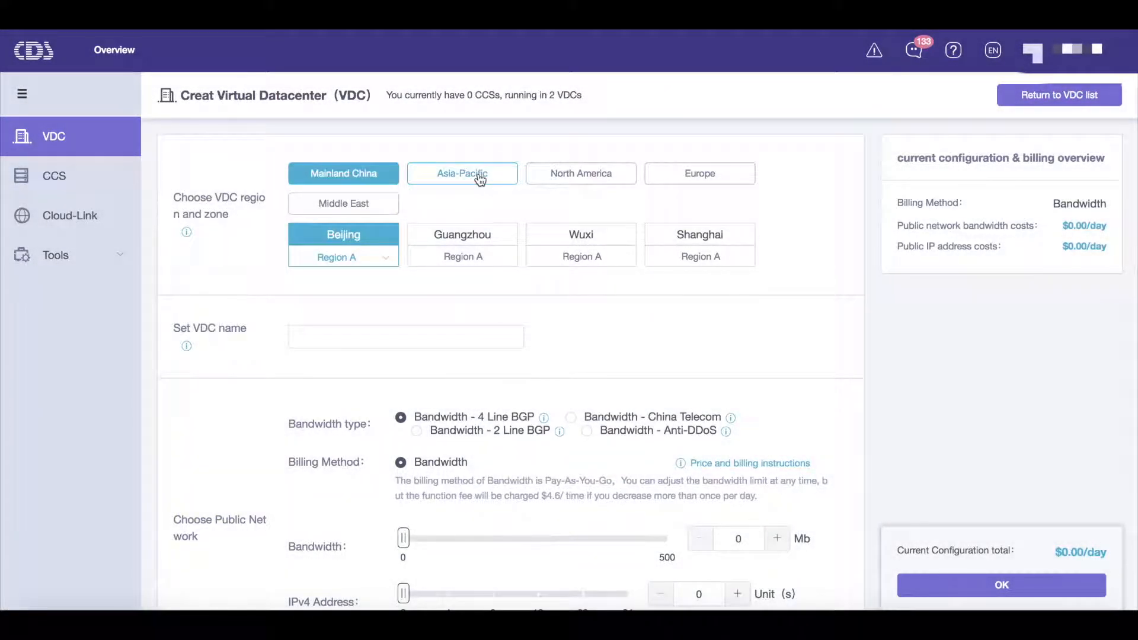
# Step: Look through the cities offered for the Asia-Pacific, North America and Europe regions
pyautogui.click(480, 178)
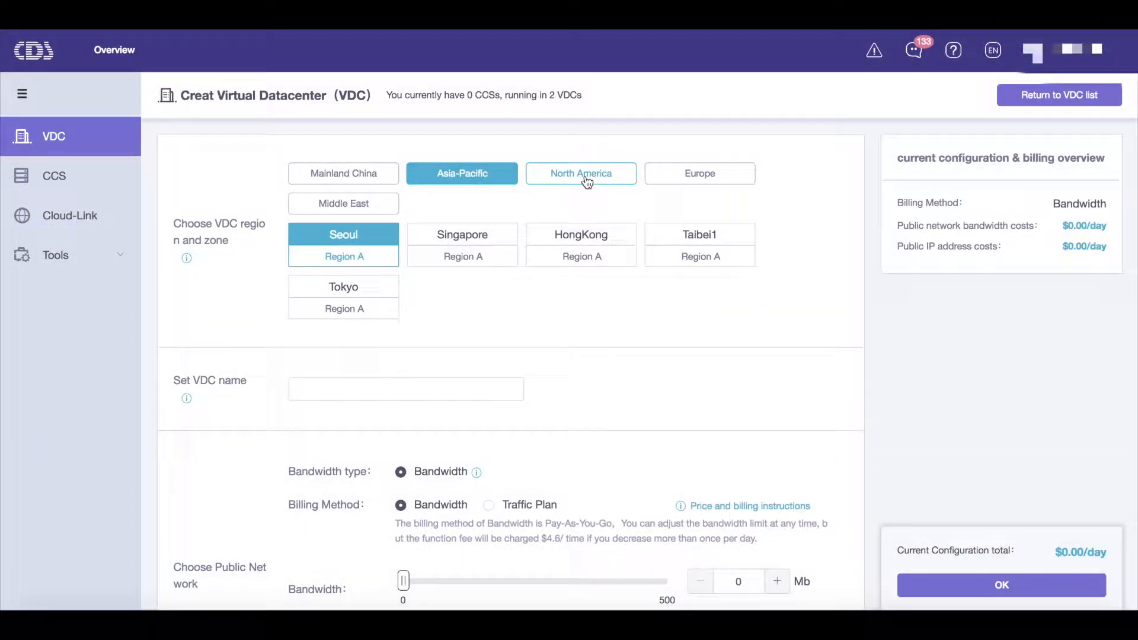
pyautogui.click(586, 178)
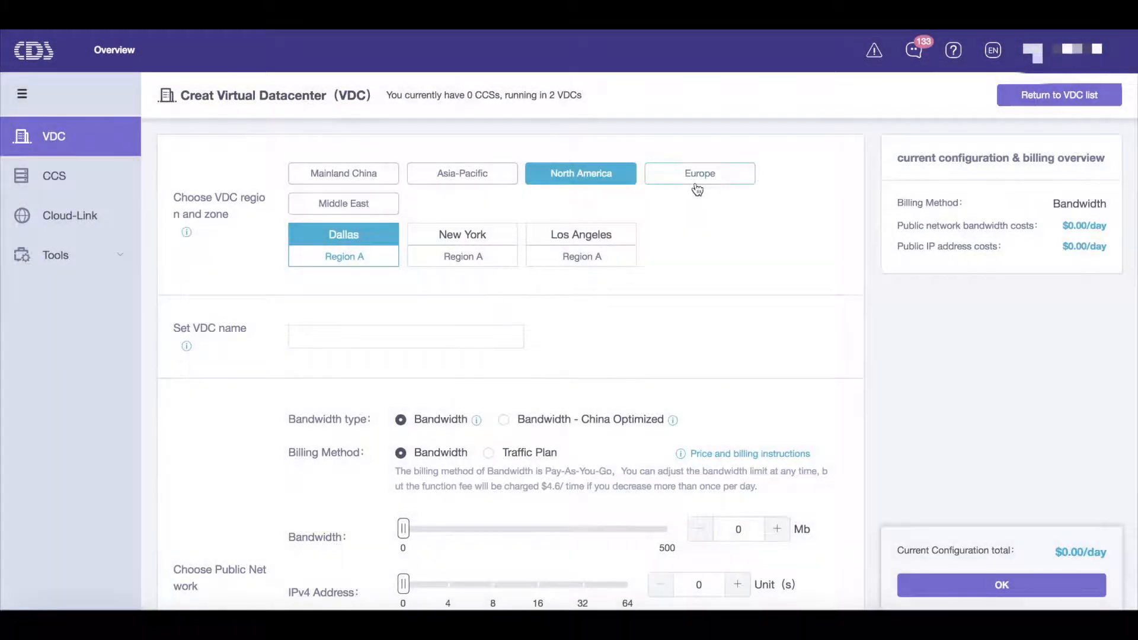
pyautogui.click(710, 177)
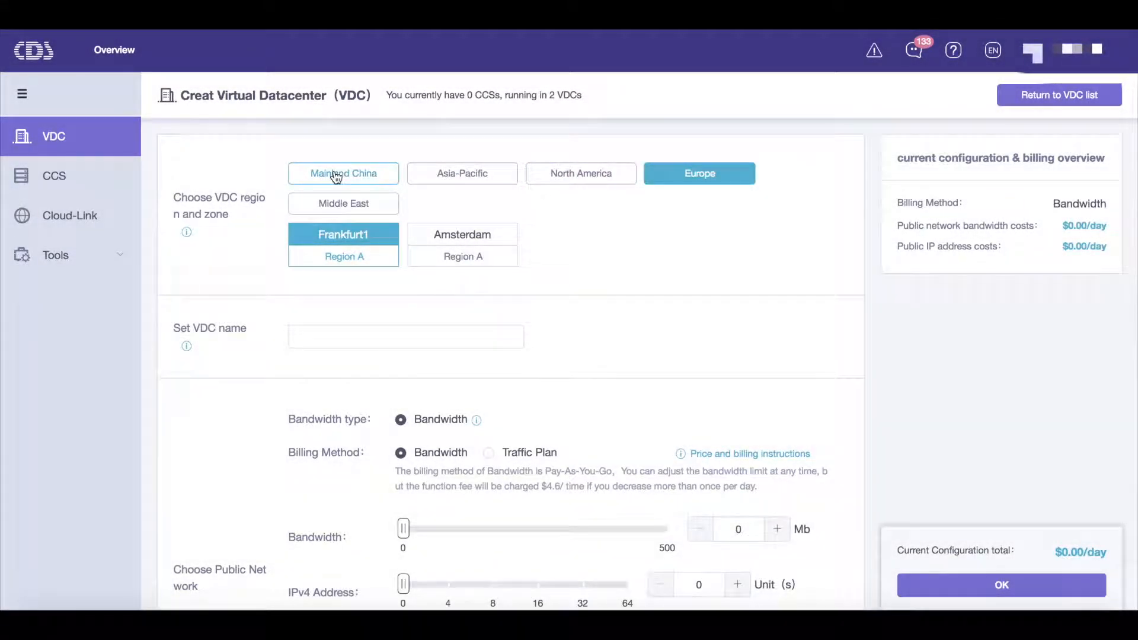
# Step: Place the new VDC in Mainland China, Beijing, Region A and name it VDC-Beijing
pyautogui.click(336, 174)
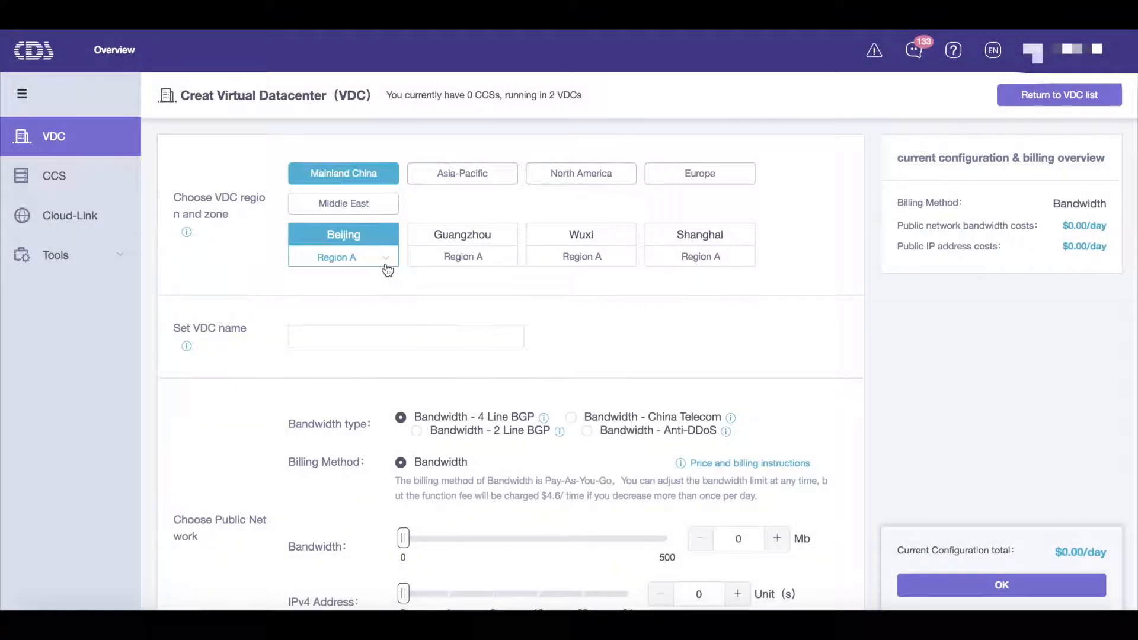
pyautogui.click(387, 266)
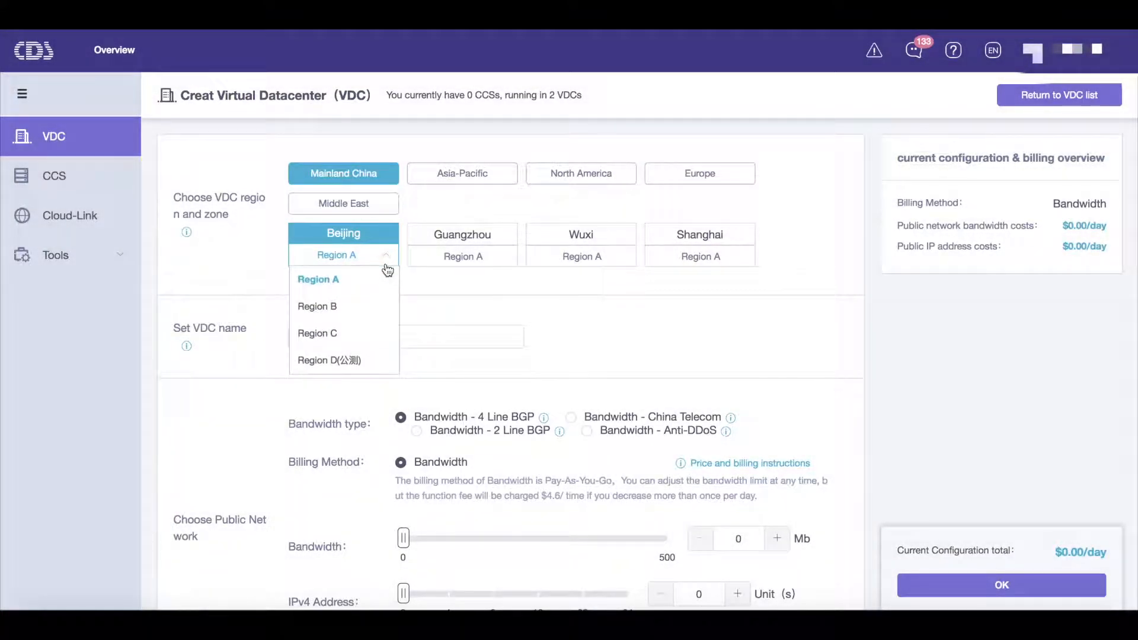
pyautogui.click(361, 282)
pyautogui.click(400, 345)
pyautogui.write('VDC')
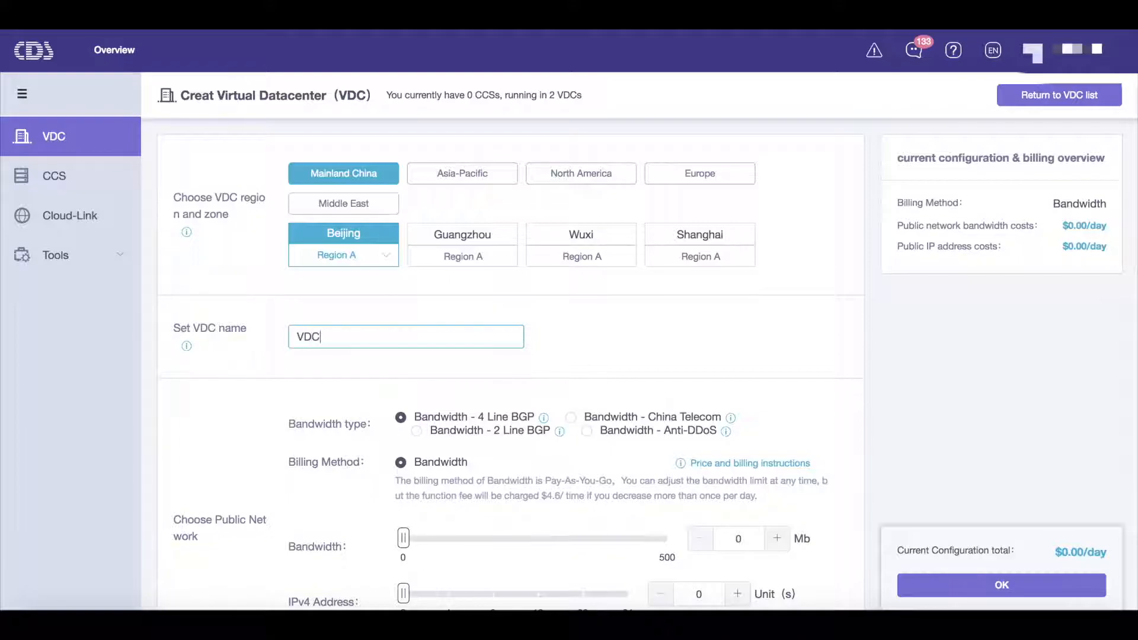
pyautogui.write(' Beijing')
# Step: Try the China Telecom, 2 Line BGP and Anti-DDoS bandwidth types for the public network, ending on China Telecom
pyautogui.scroll(-2, 563, 347)
pyautogui.scroll(-2, 564, 350)
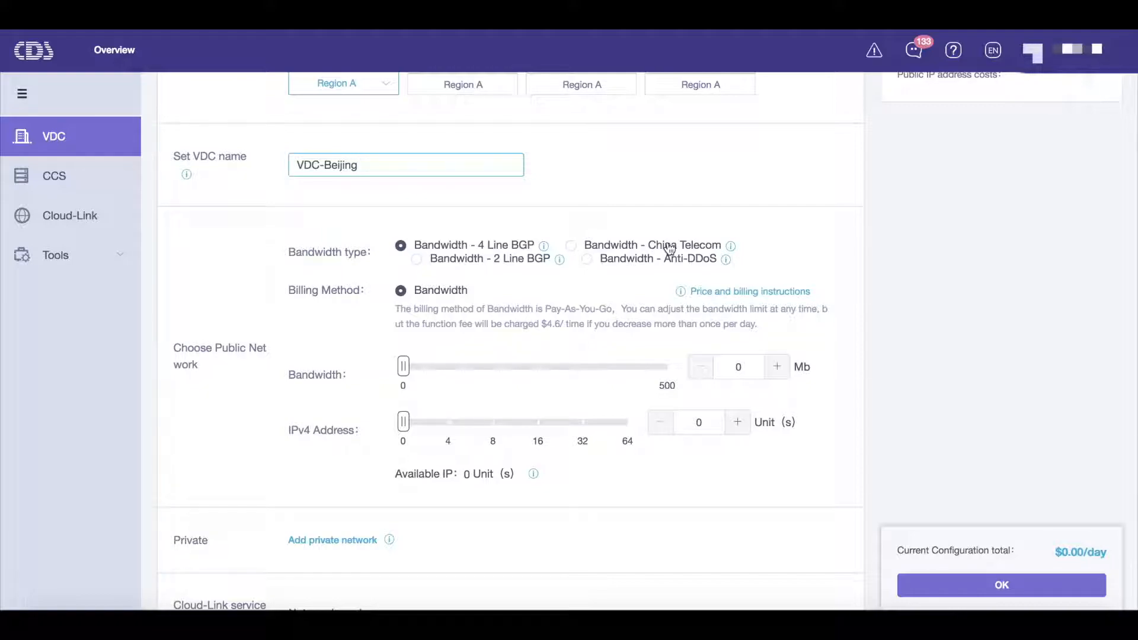
pyautogui.click(669, 248)
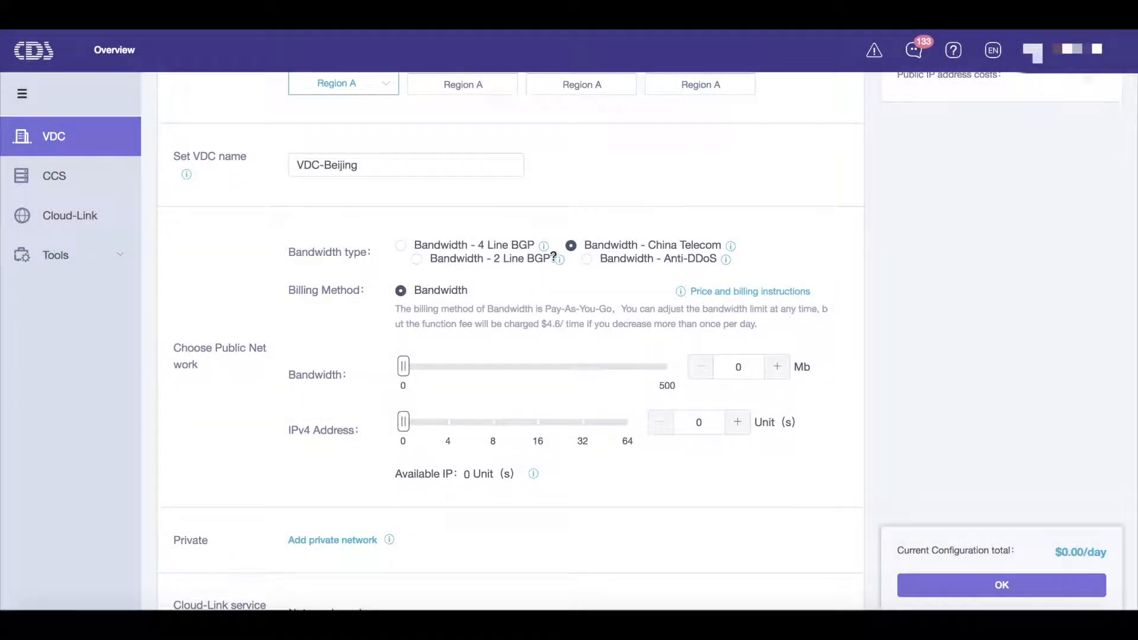
pyautogui.click(479, 262)
pyautogui.click(633, 261)
pyautogui.click(616, 248)
pyautogui.scroll(-1, 552, 308)
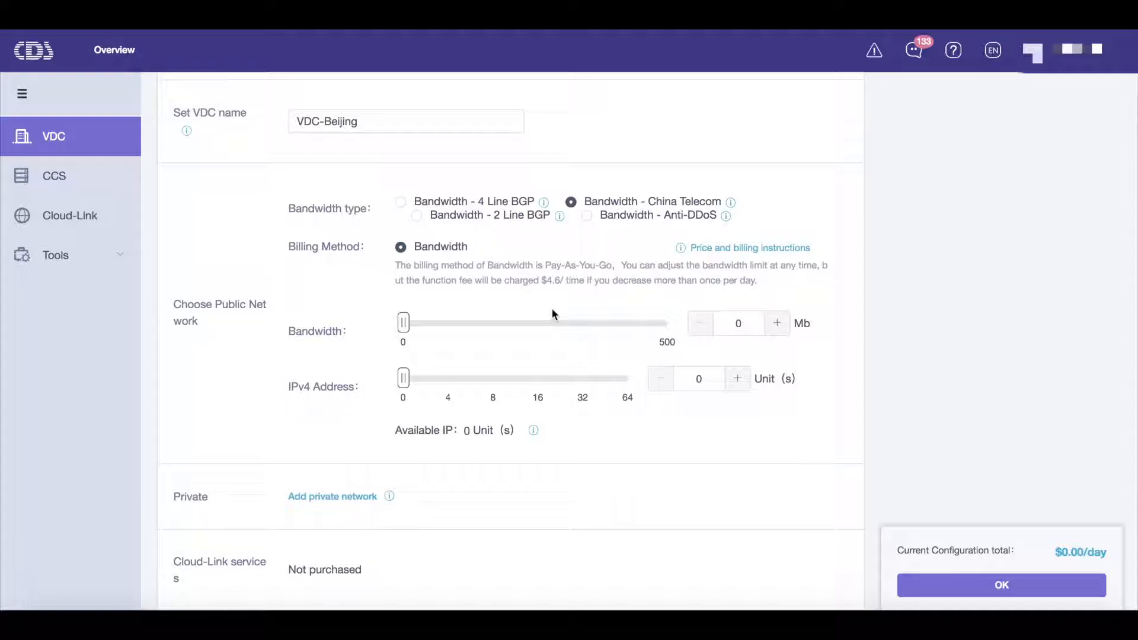
# Step: Select the 4 Line BGP bandwidth type and try bandwidths of 440 Mb, 160 Mb and 10 Mb
pyautogui.click(444, 202)
pyautogui.moveTo(404, 323); pyautogui.dragTo(634, 324)
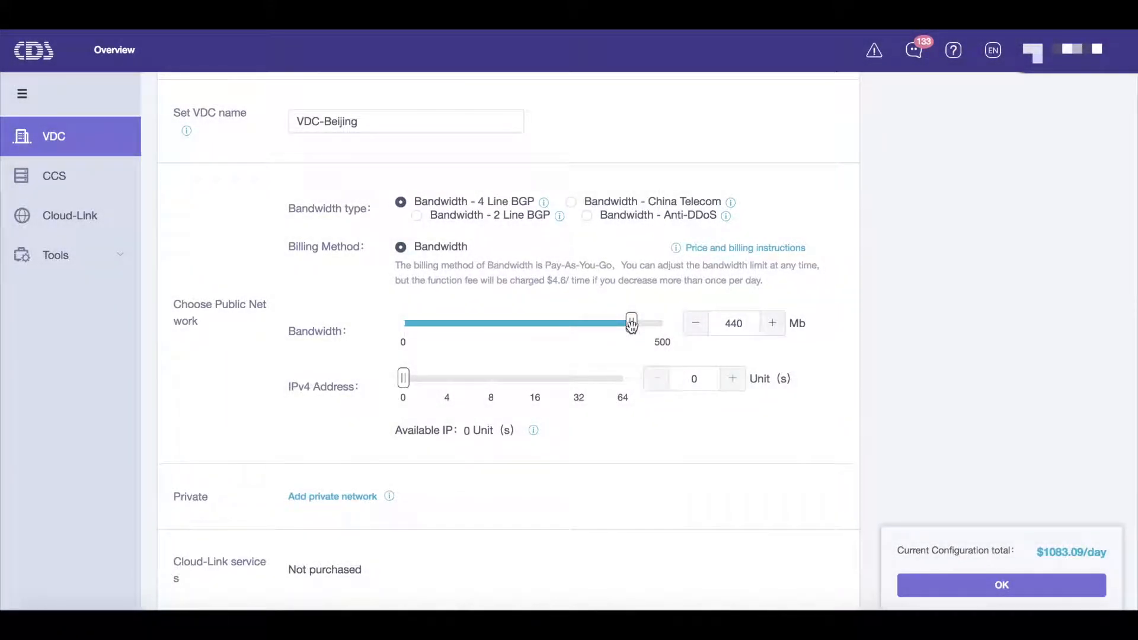
pyautogui.moveTo(632, 325); pyautogui.dragTo(488, 325)
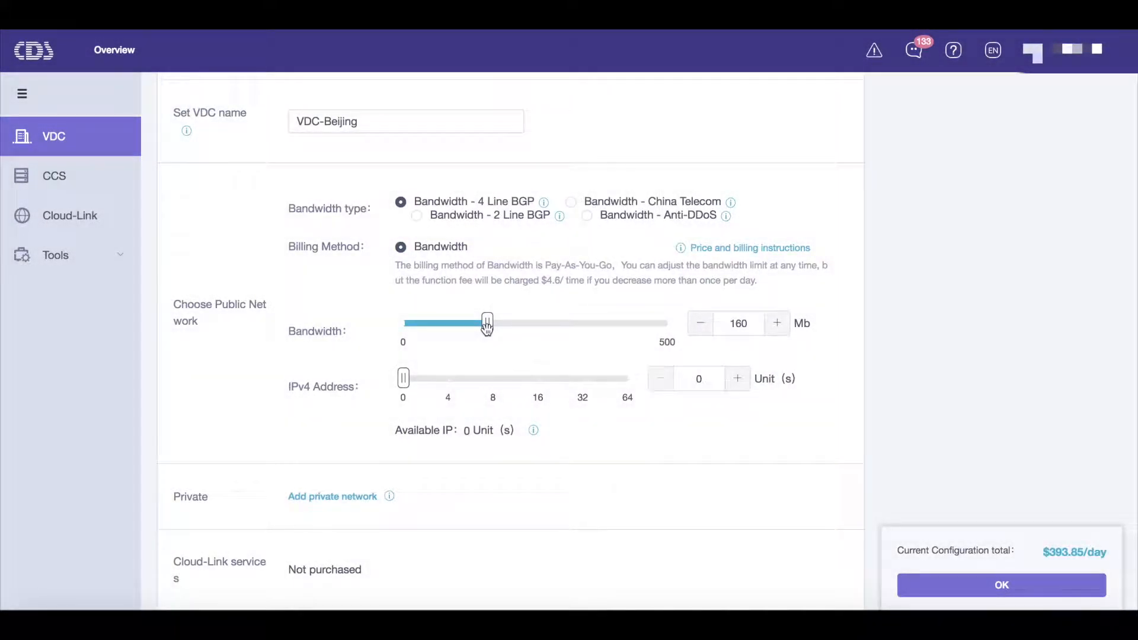
pyautogui.moveTo(487, 326); pyautogui.dragTo(409, 330)
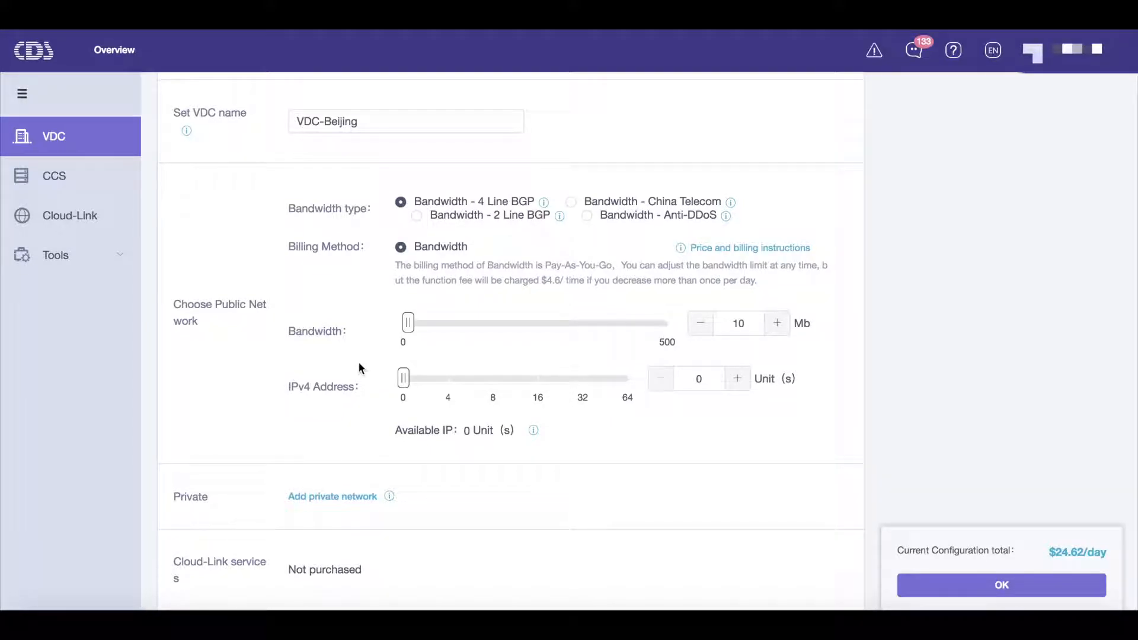
# Step: Configure the public network with China Telecom bandwidth, 10 Mb and 4 IPv4 addresses
pyautogui.moveTo(402, 323)
pyautogui.mouseDown()
pyautogui.moveTo(470, 323)
pyautogui.moveTo(405, 327)
pyautogui.mouseUp()
pyautogui.click(573, 203)
pyautogui.click(403, 323)
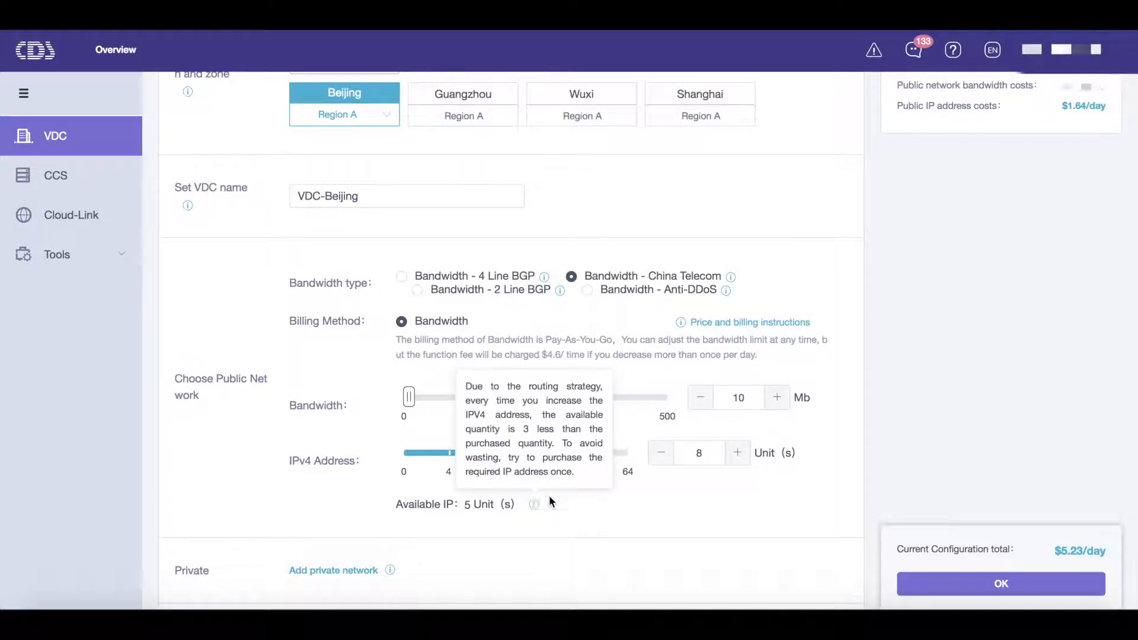
pyautogui.click(540, 454)
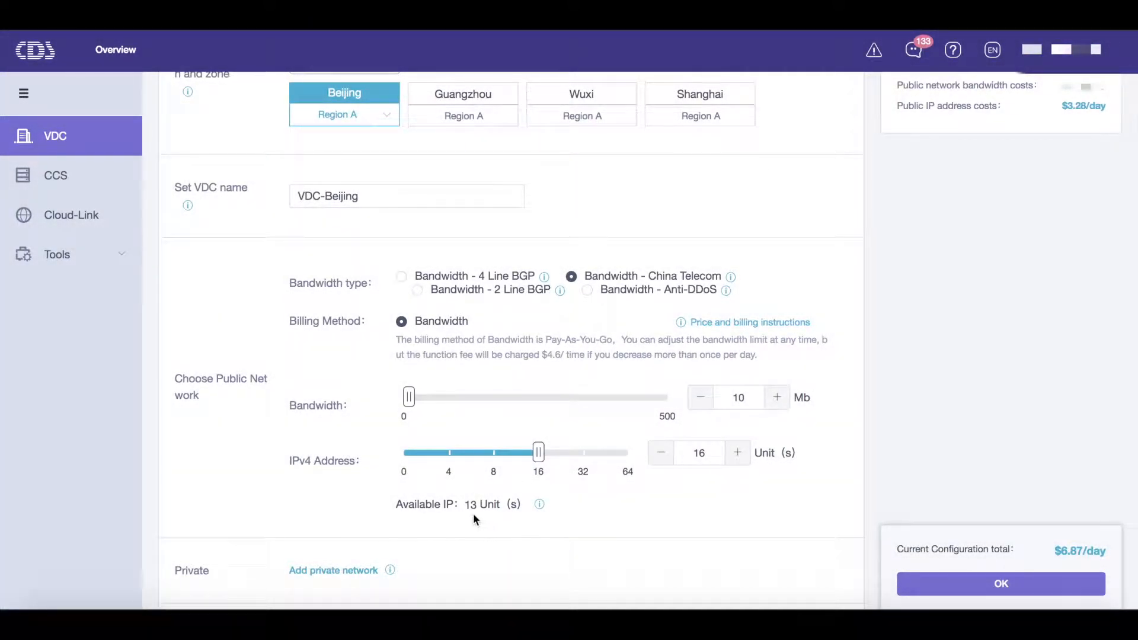
pyautogui.click(448, 453)
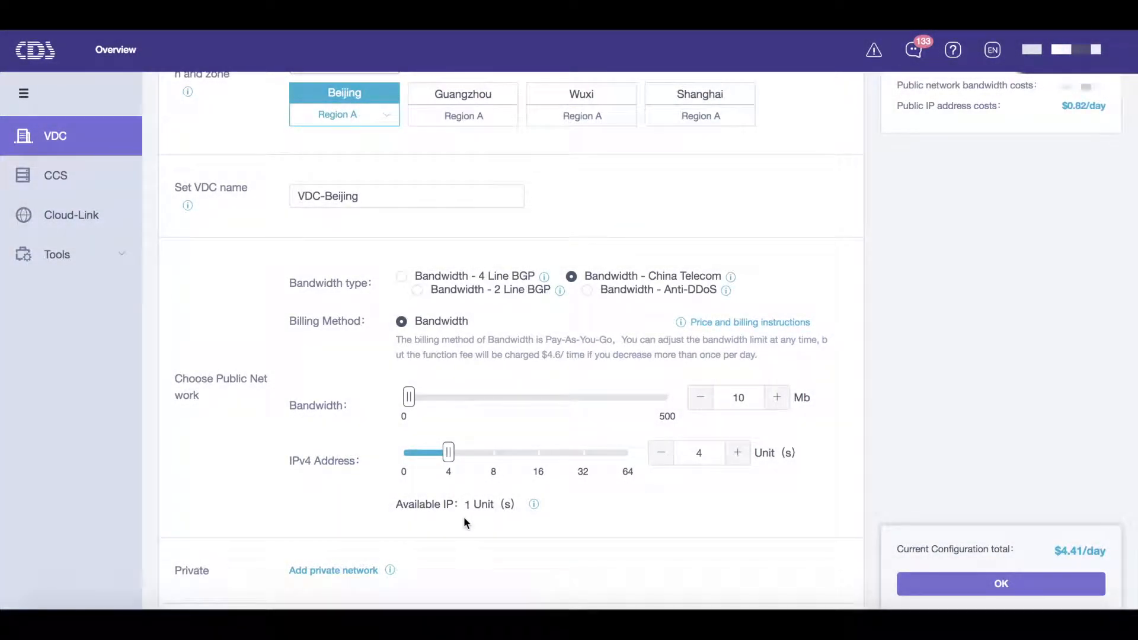
# Step: Add the private network Private1 to the VDC using Automatic Allocation IP A
pyautogui.scroll(-1, 464, 521)
pyautogui.scroll(-1, 464, 521)
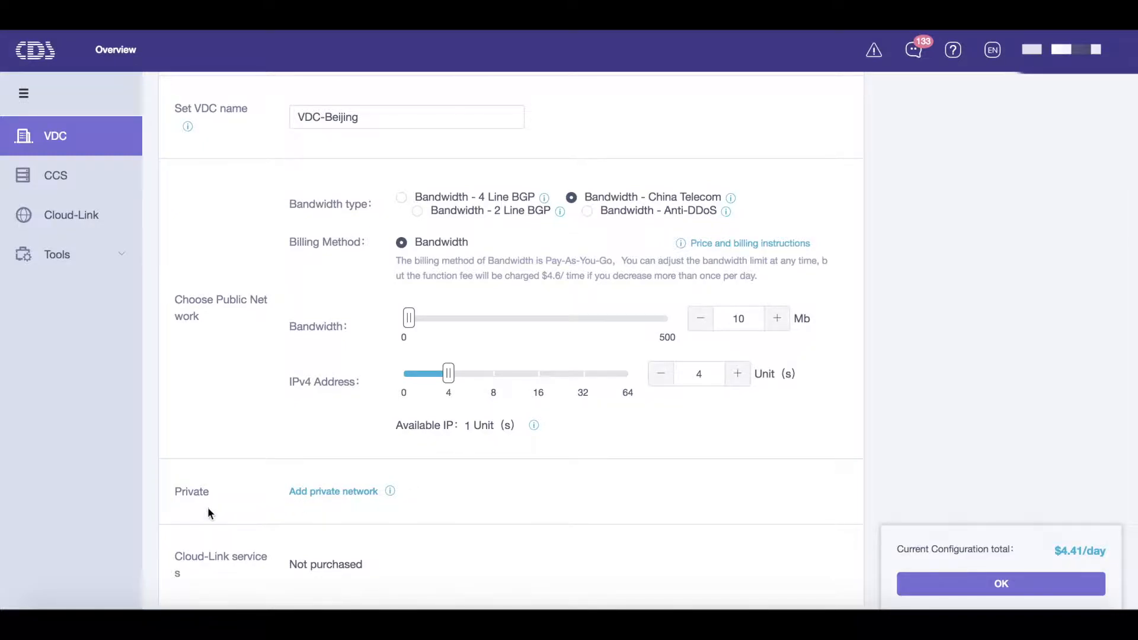
pyautogui.click(328, 491)
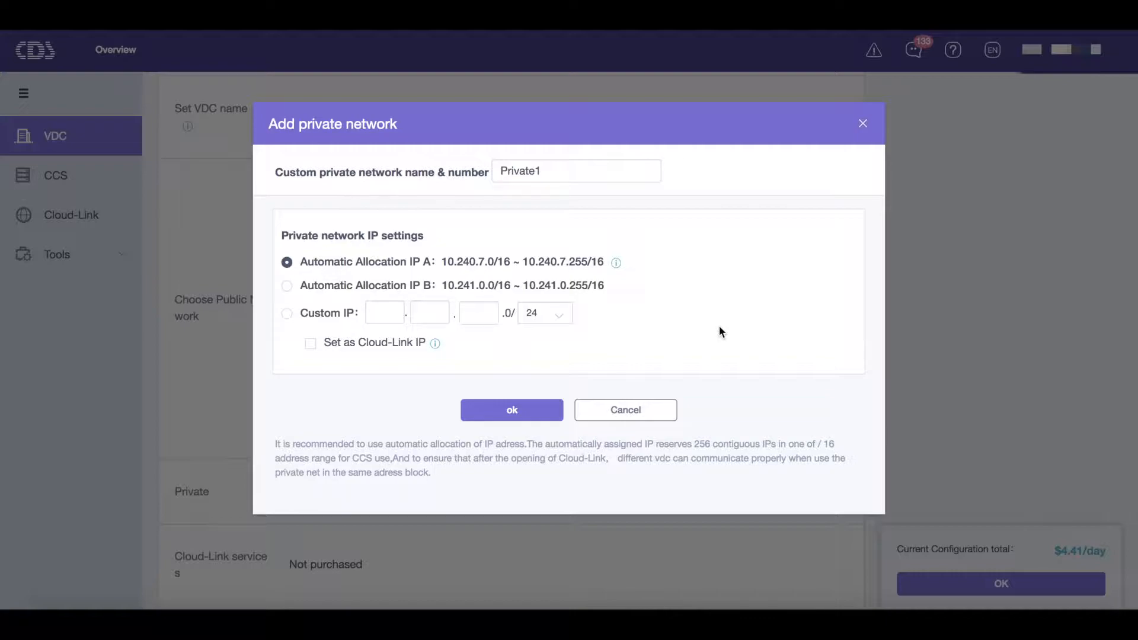
pyautogui.click(537, 412)
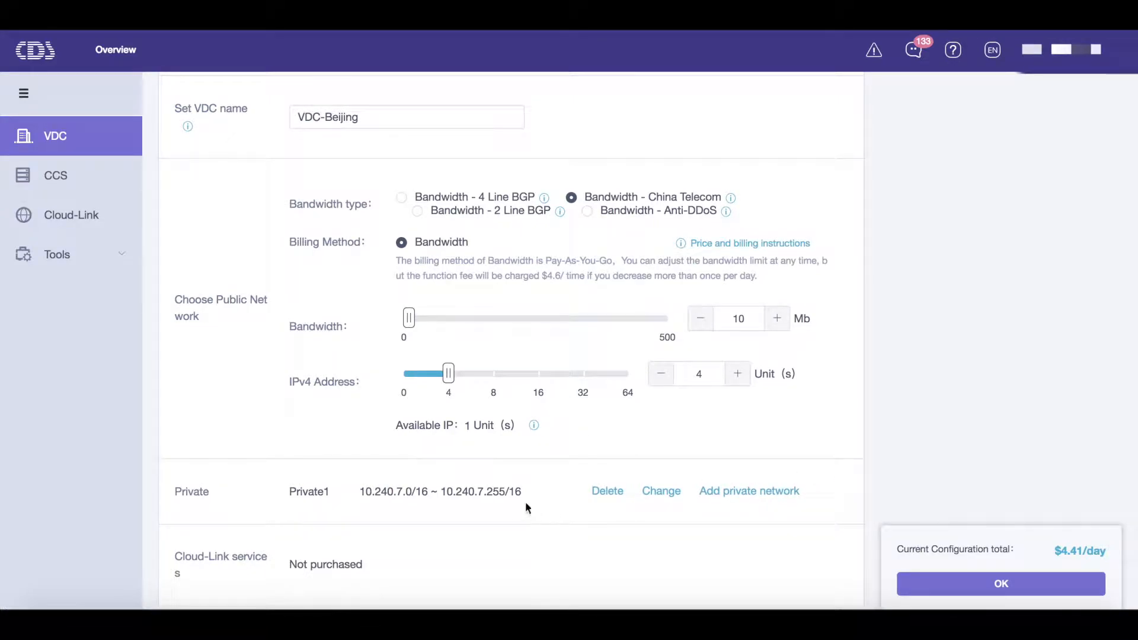
pyautogui.moveTo(365, 492); pyautogui.dragTo(506, 495)
pyautogui.click(507, 494)
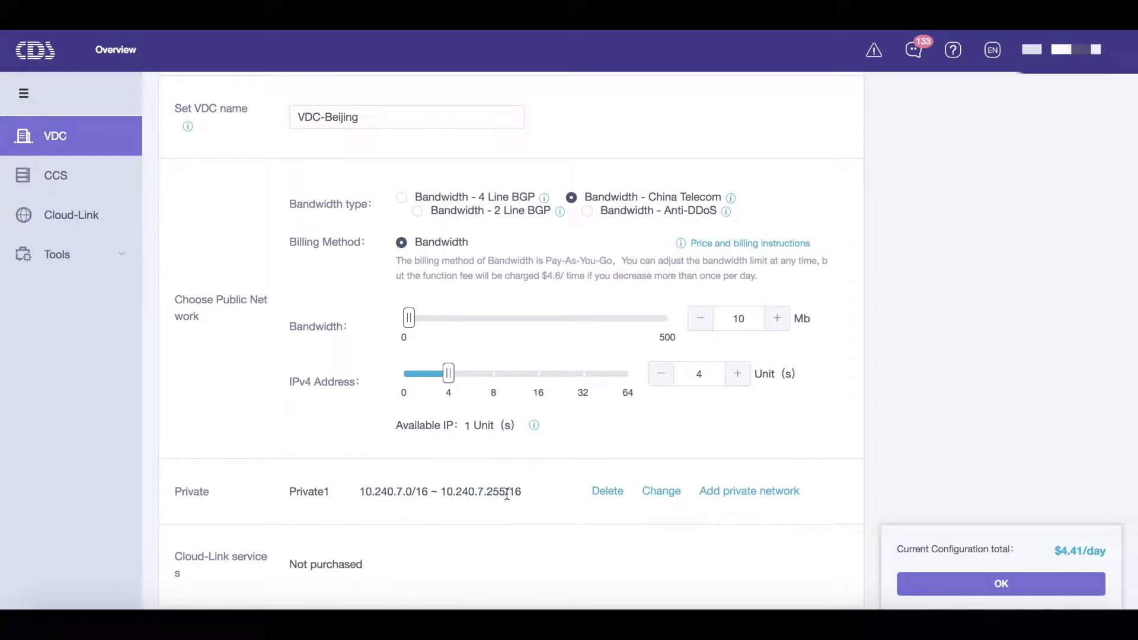
# Step: Submit the VDC-Beijing configuration for creation and return to the VDC list to check its status
pyautogui.click(984, 590)
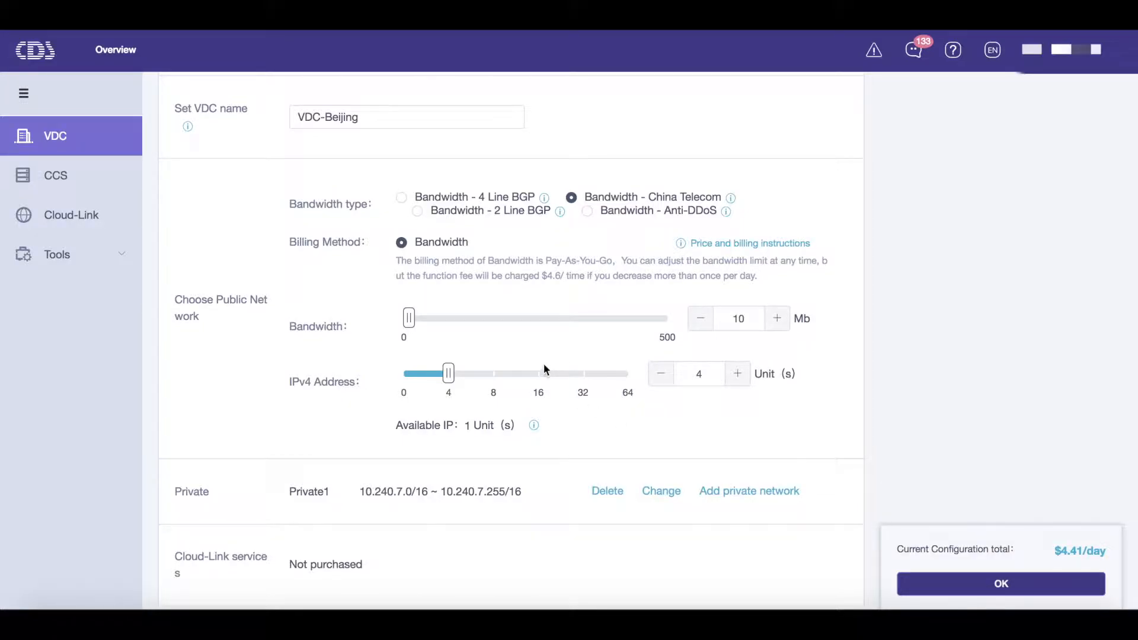
pyautogui.click(632, 358)
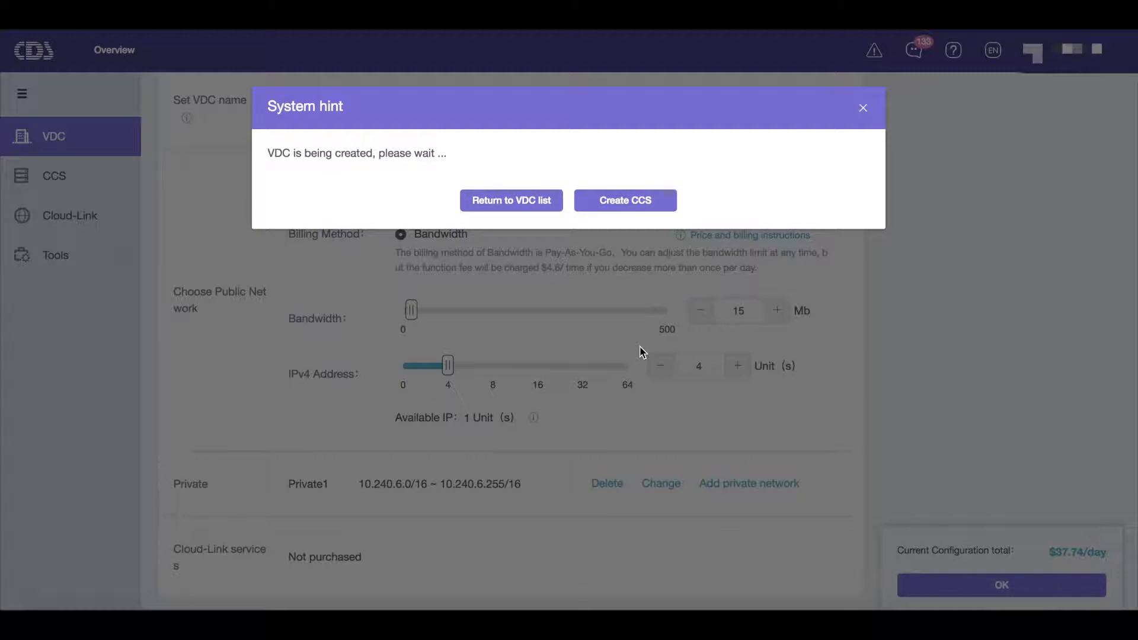
pyautogui.click(515, 199)
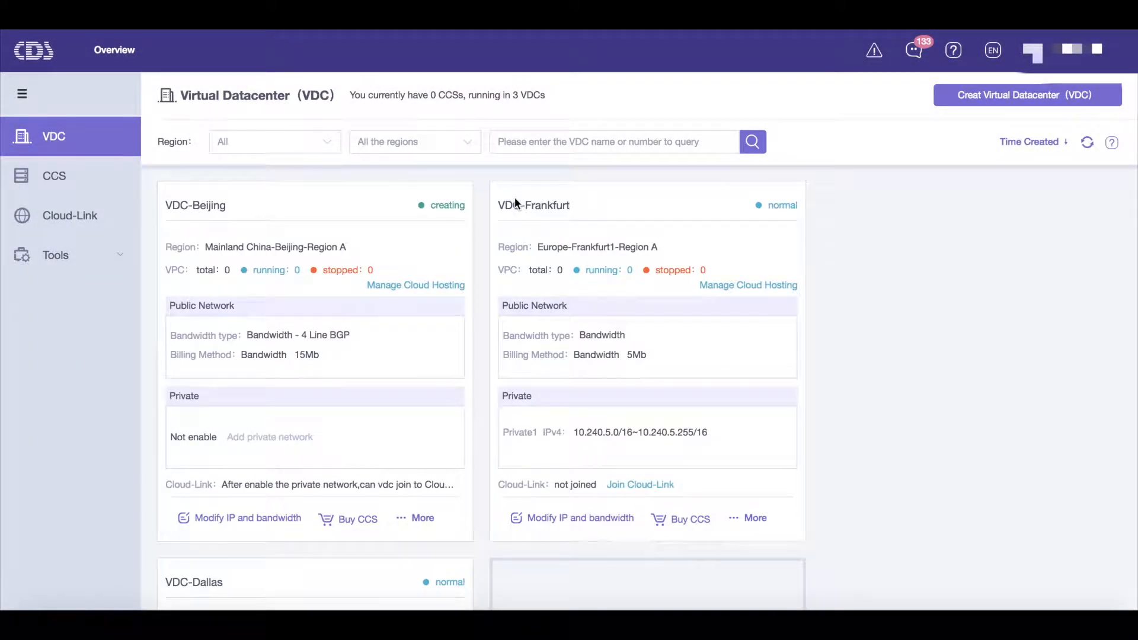
pyautogui.tripleClick(448, 205)
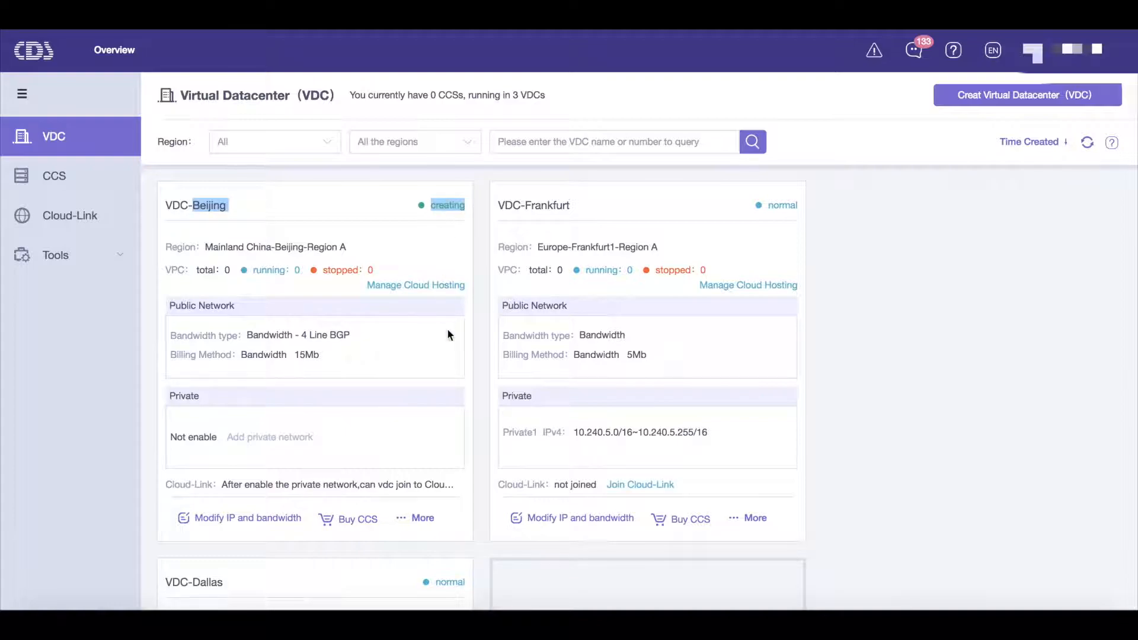
pyautogui.click(448, 333)
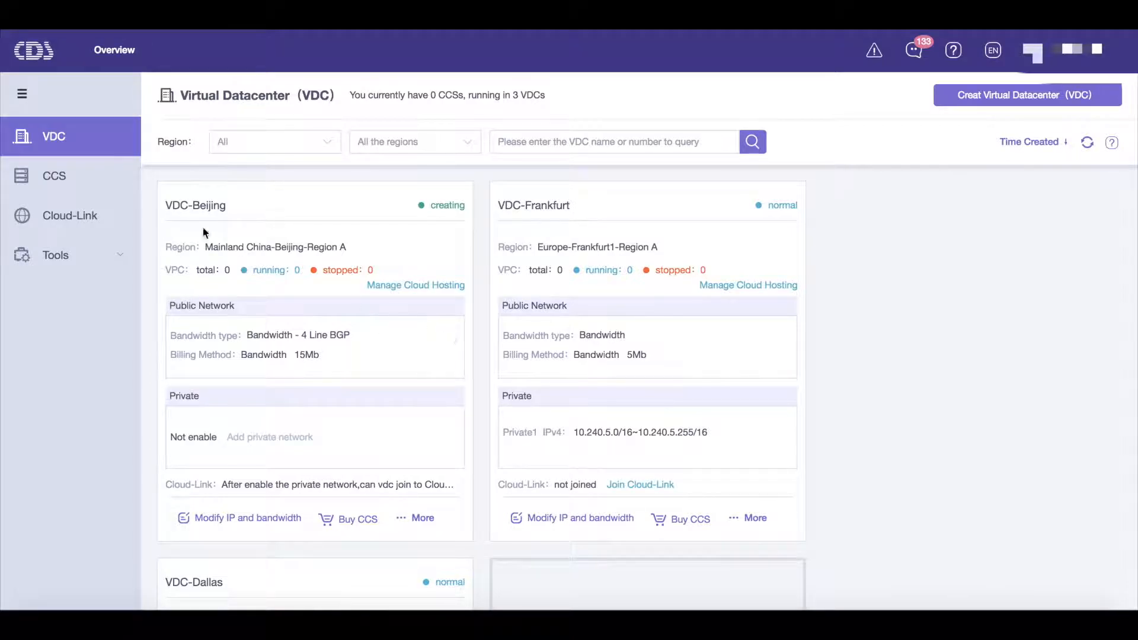
# Step: Start creating a Cloud-Link and set its first endpoint to the virtual data center in North America, Dallas
pyautogui.click(68, 219)
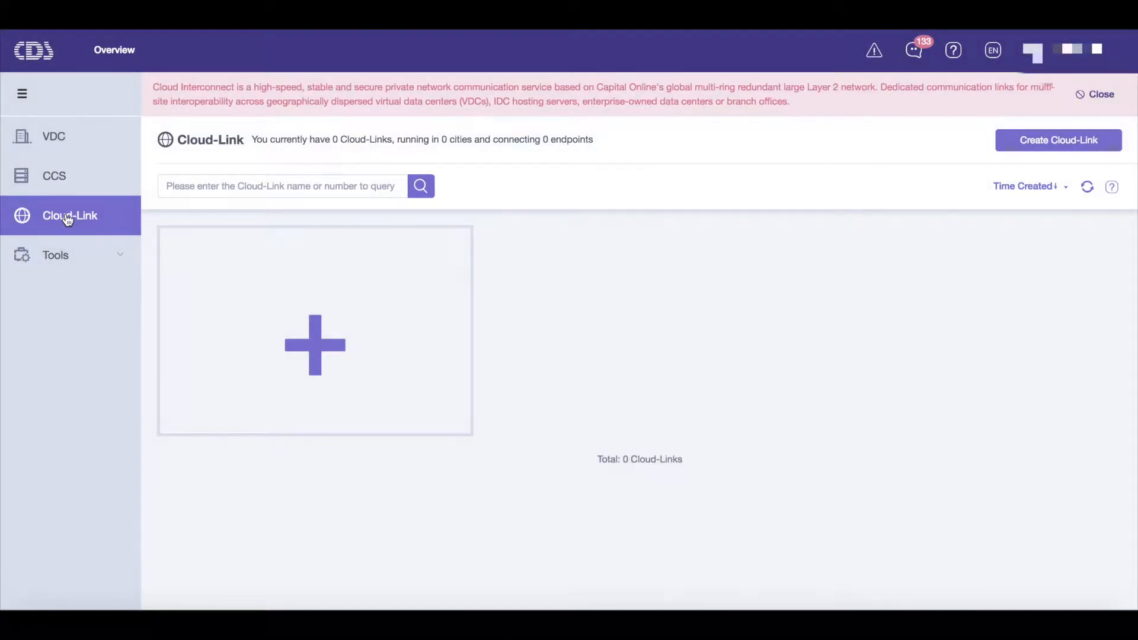
pyautogui.click(314, 354)
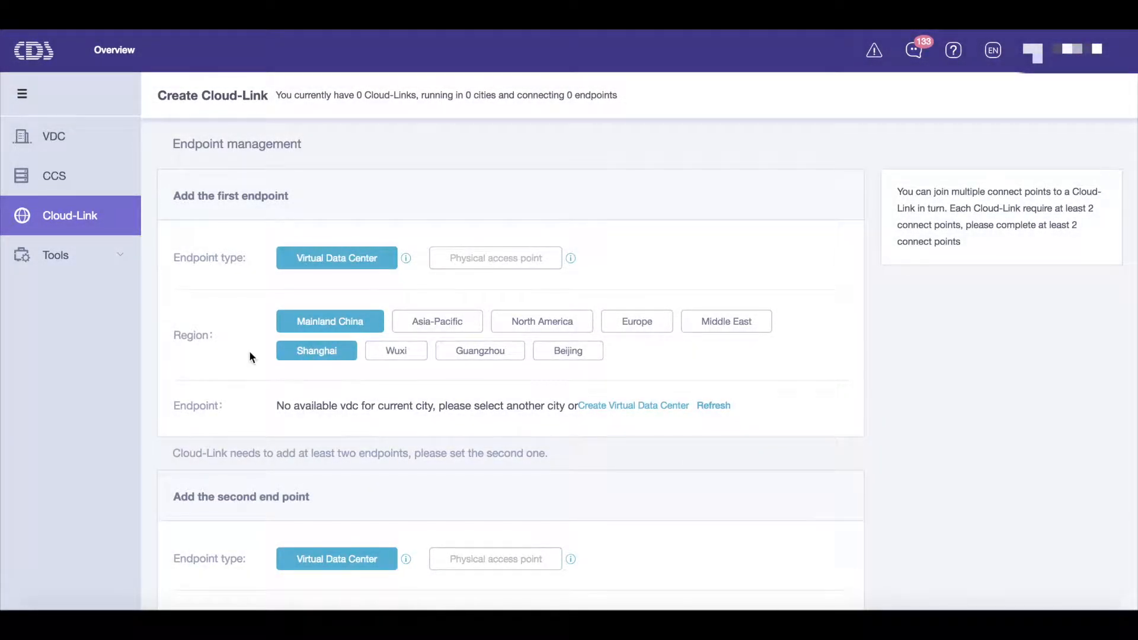
pyautogui.scroll(-2, 249, 350)
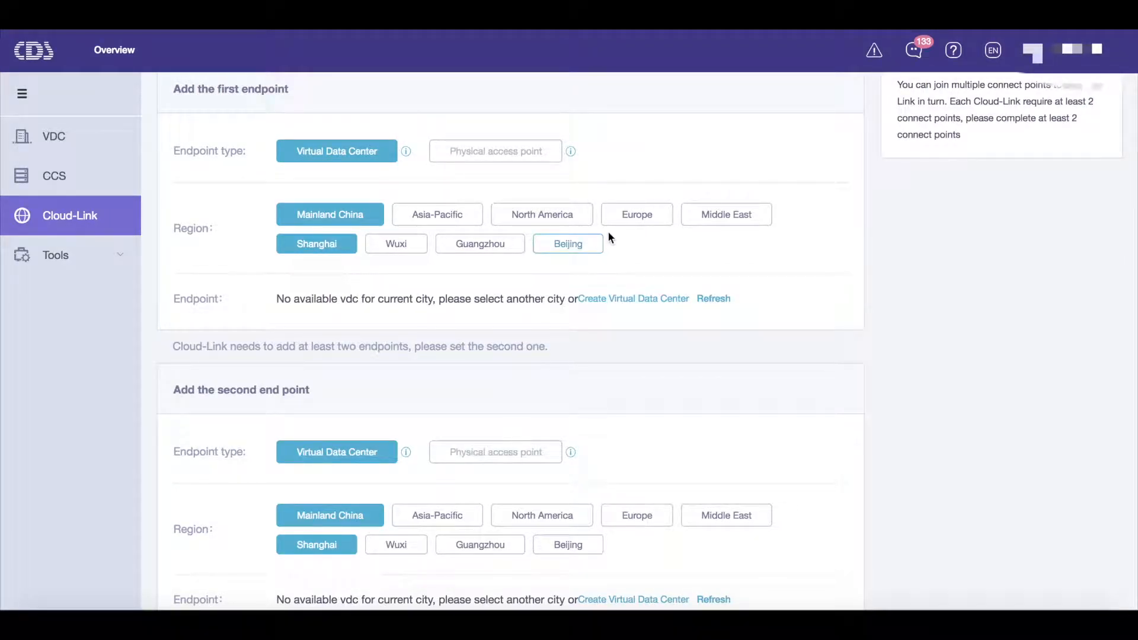
pyautogui.click(564, 218)
pyautogui.click(516, 246)
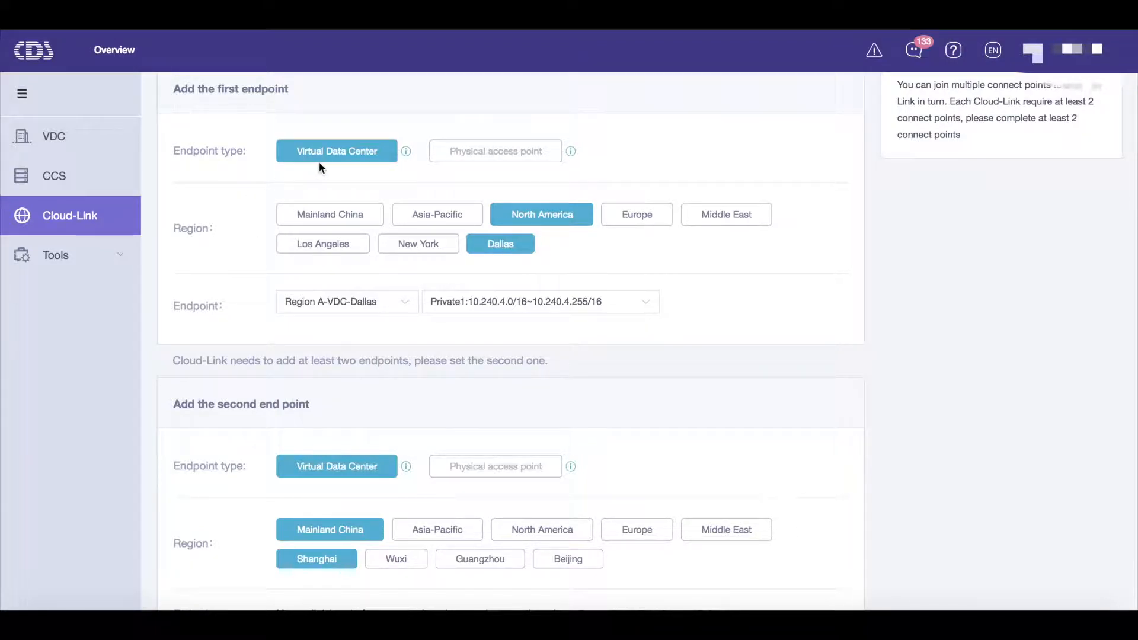
# Step: Select Region A-VDC-Dallas and its Private1 network 10.240.4.0/16~10.240.4.255/16 for the first endpoint
pyautogui.click(368, 302)
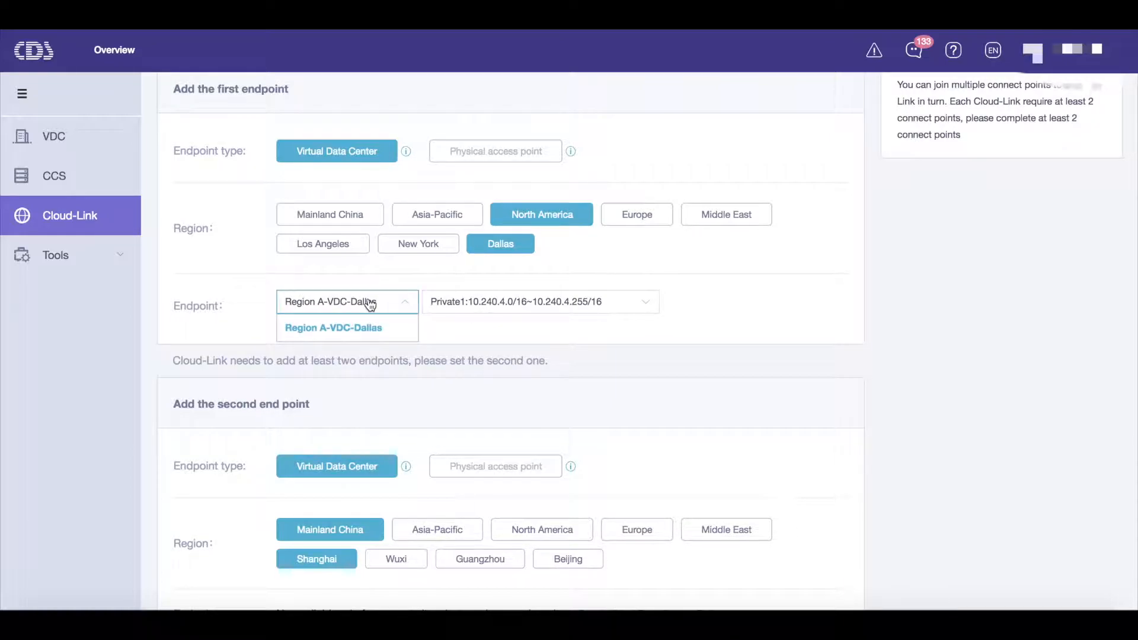
pyautogui.click(376, 330)
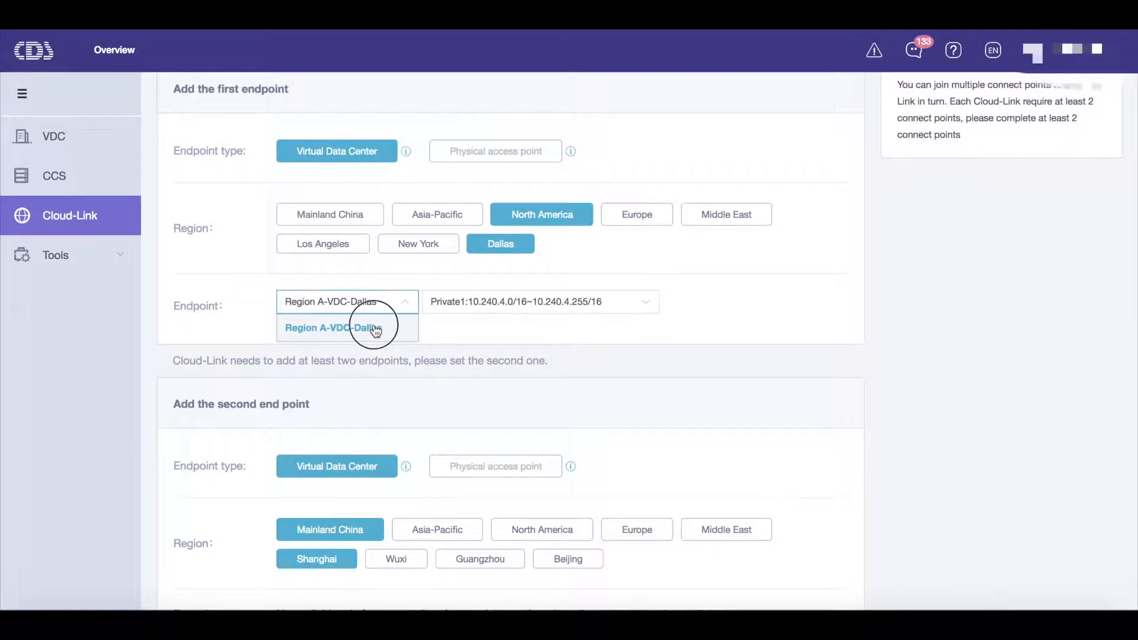
pyautogui.click(520, 307)
pyautogui.click(528, 326)
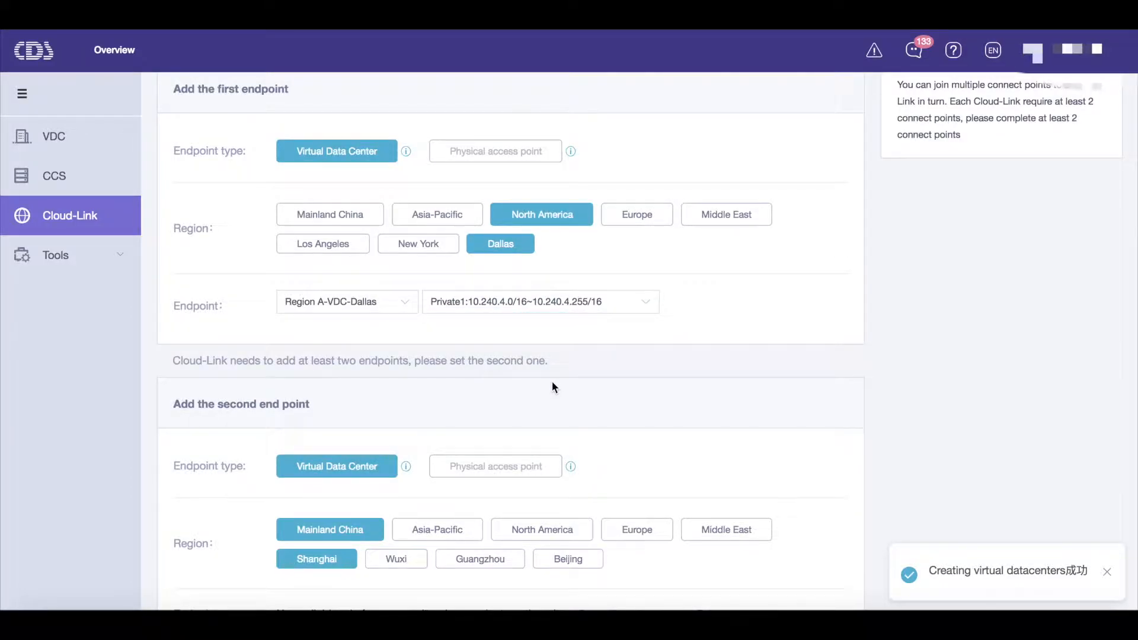
# Step: Set the second endpoint to Europe, Frankfurt1, with Region A-VDC-Frankfurt and its Private1 network, and proceed to the Cloud-Link configuration
pyautogui.scroll(-2, 552, 382)
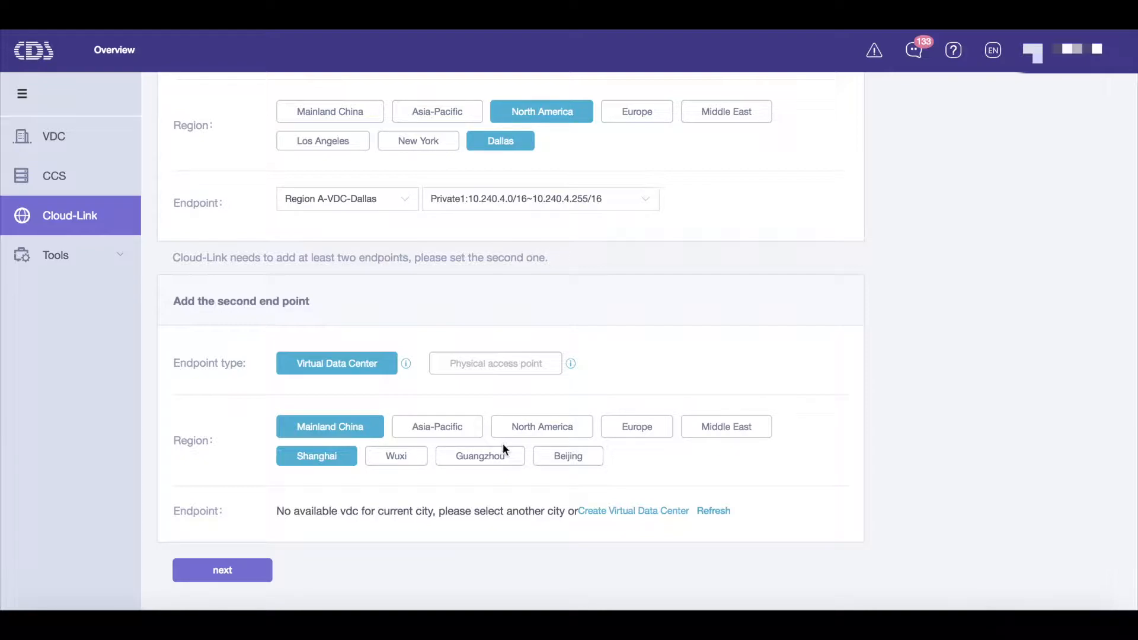
pyautogui.click(641, 430)
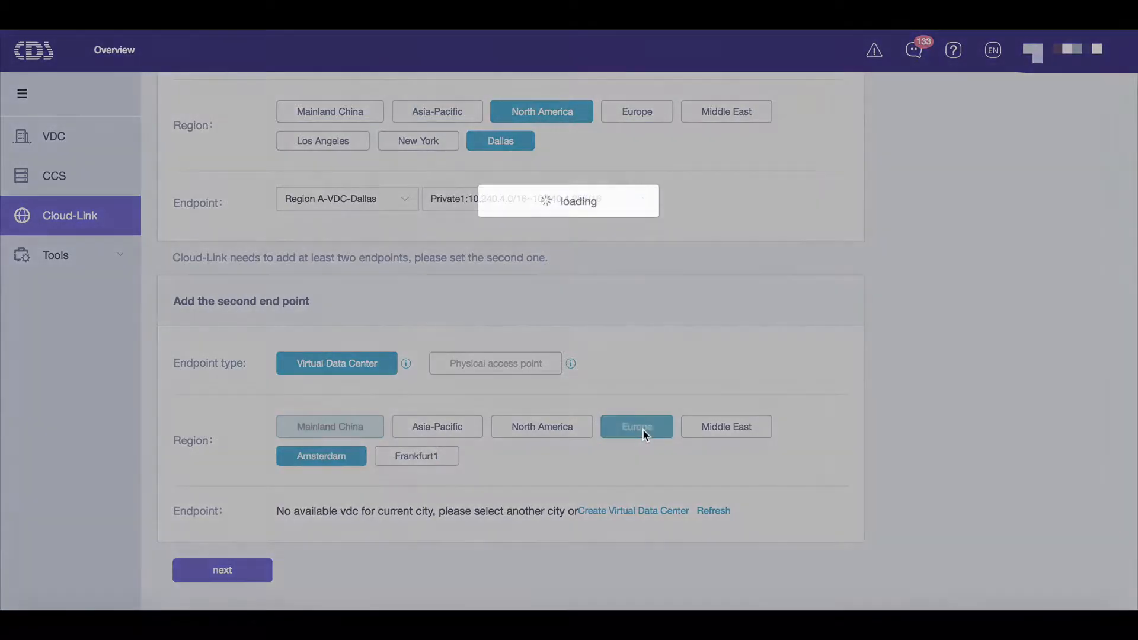
pyautogui.click(419, 458)
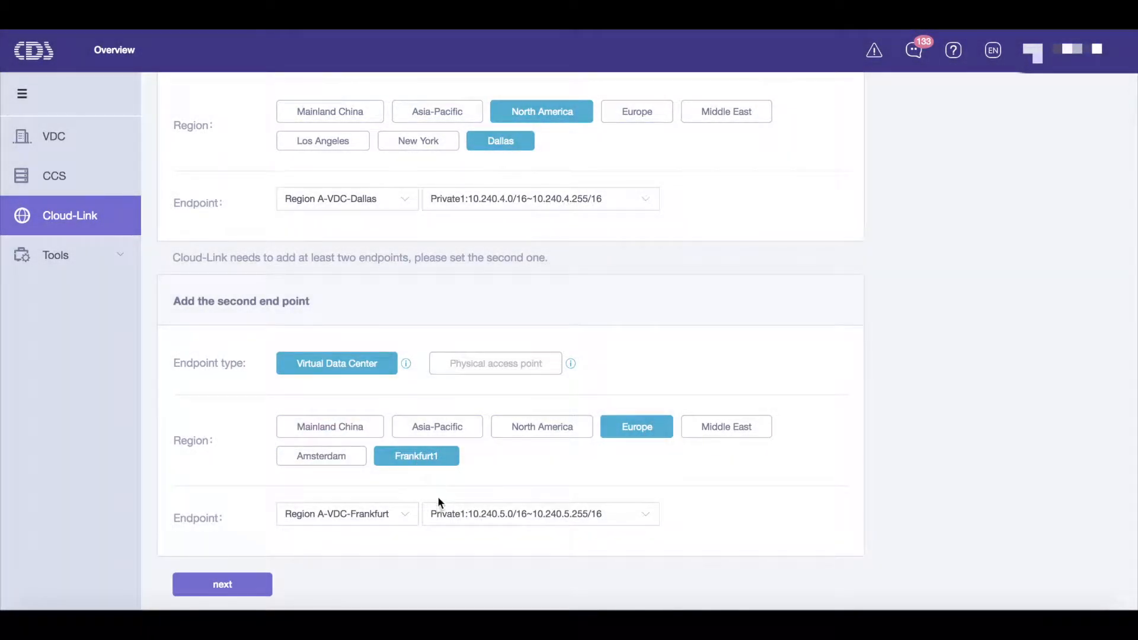
pyautogui.click(374, 516)
pyautogui.click(375, 519)
pyautogui.click(504, 520)
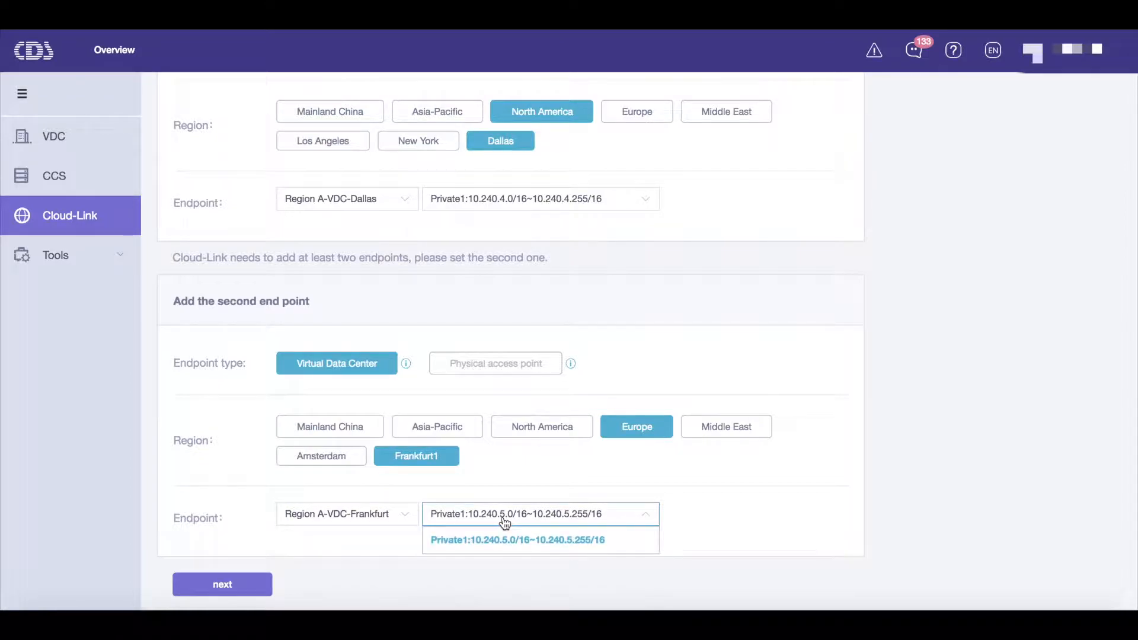
pyautogui.click(536, 540)
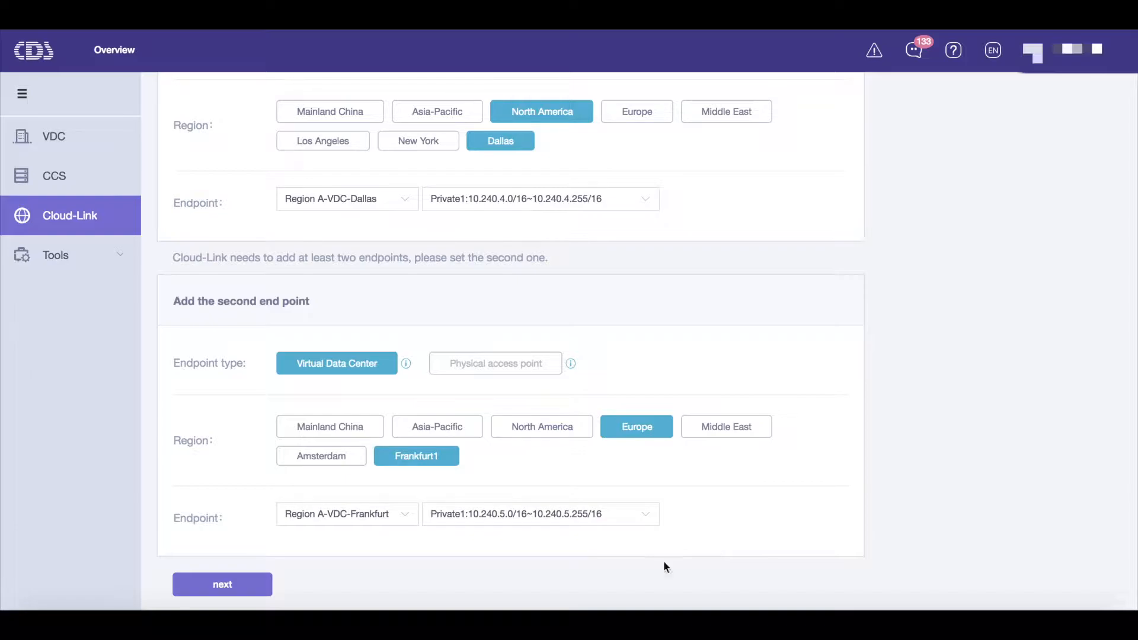
pyautogui.click(228, 587)
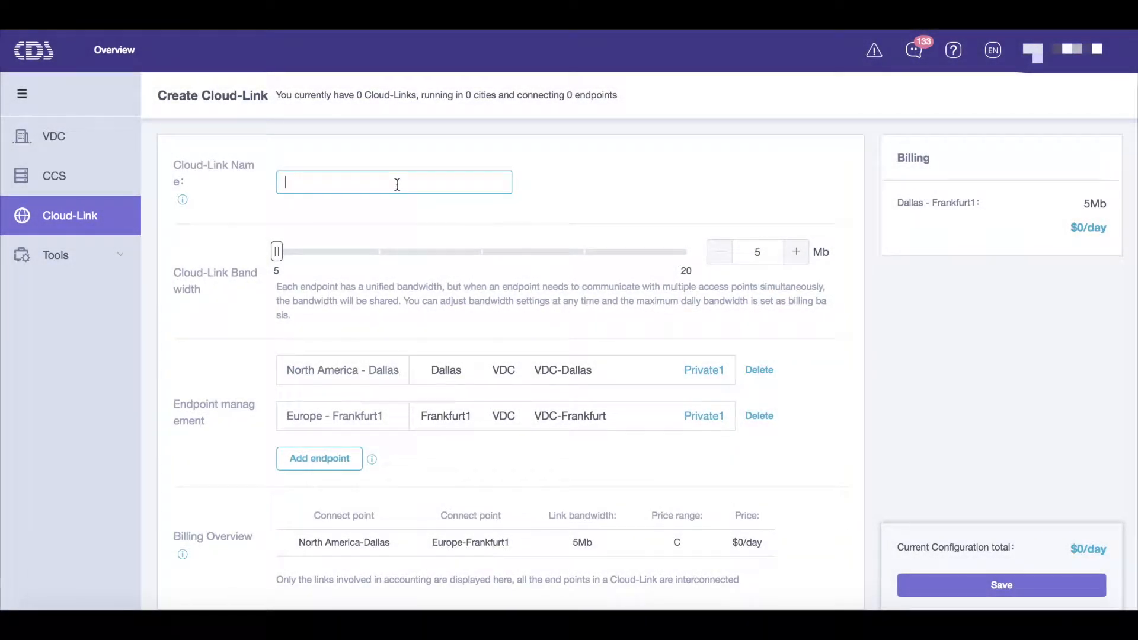
# Step: Add a third virtual data center endpoint in Mainland China, Beijing, using Region A-VDC-Beijing and its Private1 network
pyautogui.click(315, 466)
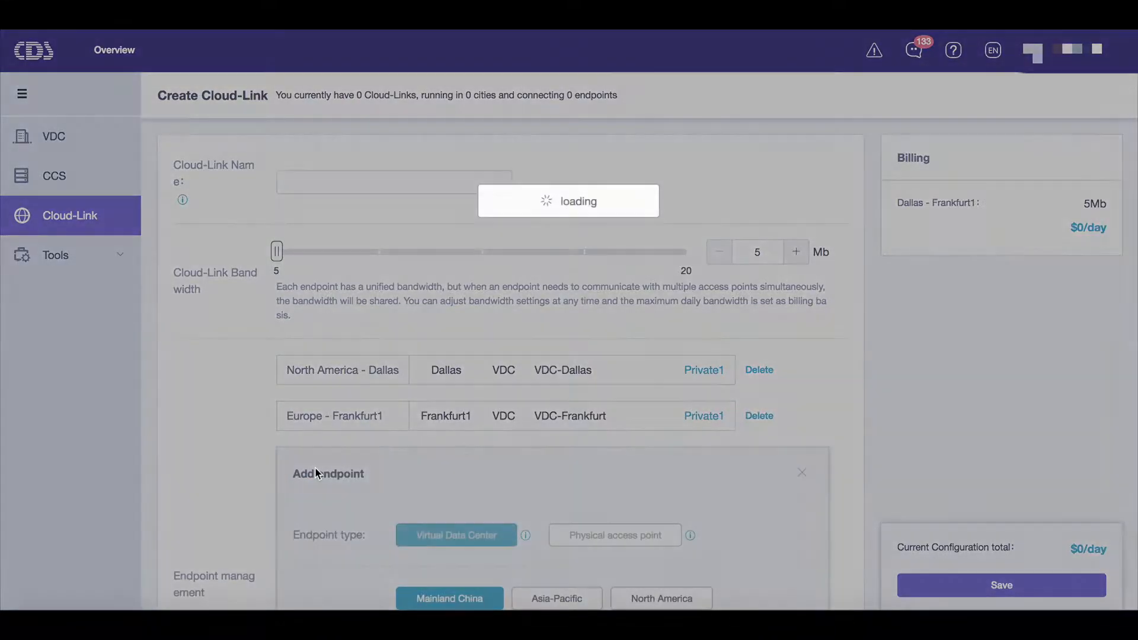
pyautogui.scroll(-3, 578, 465)
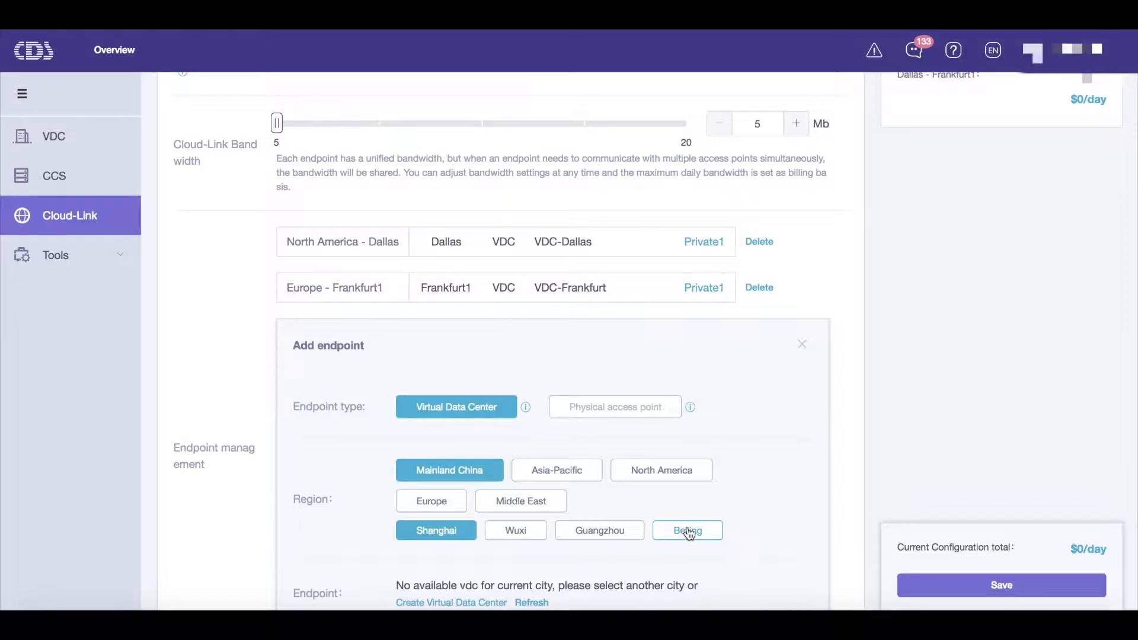
pyautogui.click(688, 531)
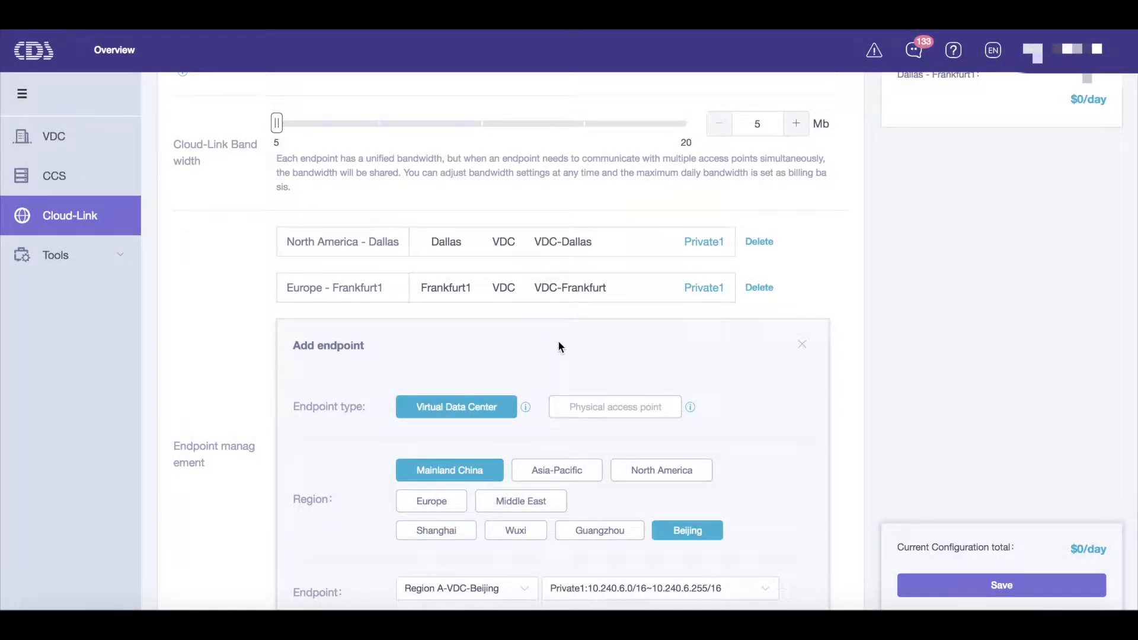
pyautogui.scroll(-1, 559, 346)
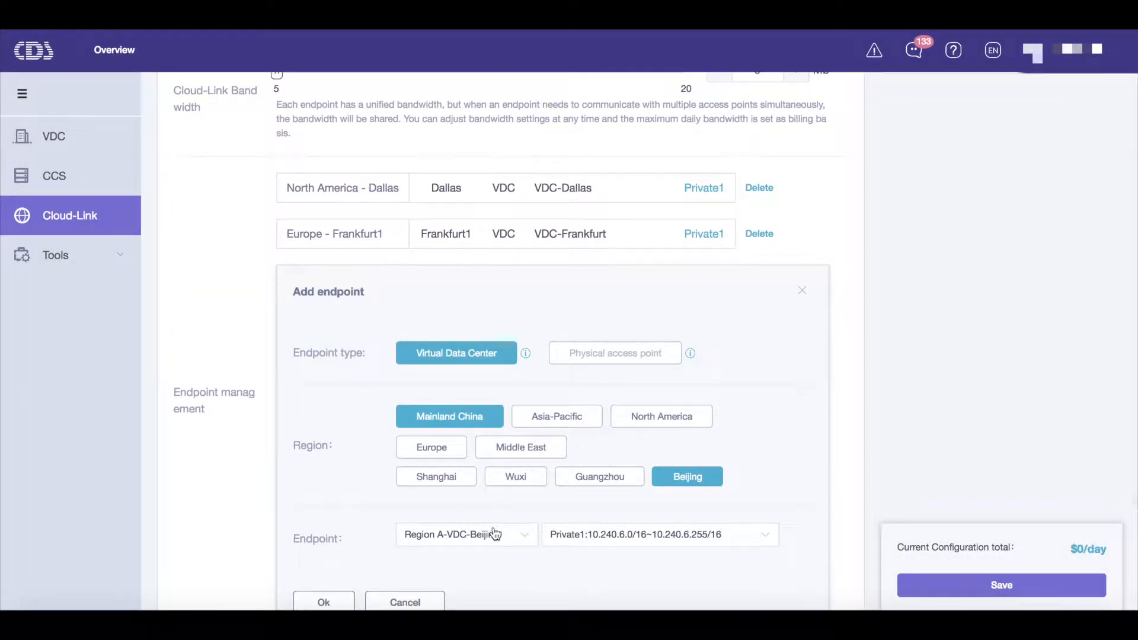
pyautogui.click(323, 602)
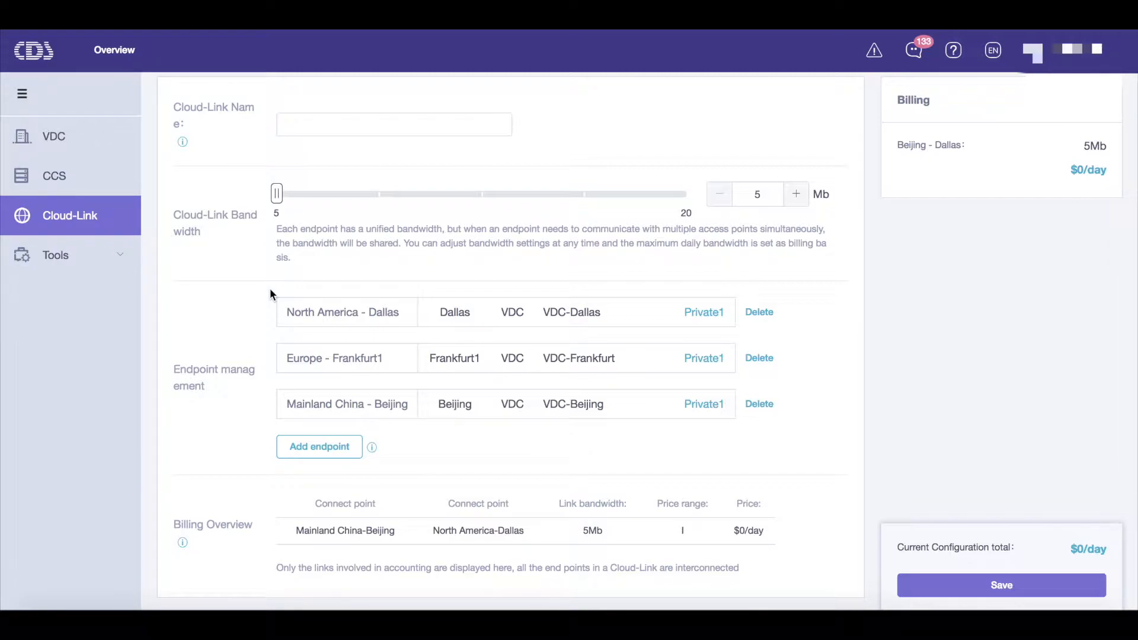
# Step: Name the Cloud-Link GPN-BJ-Frankfurt-Dallas
pyautogui.click(329, 128)
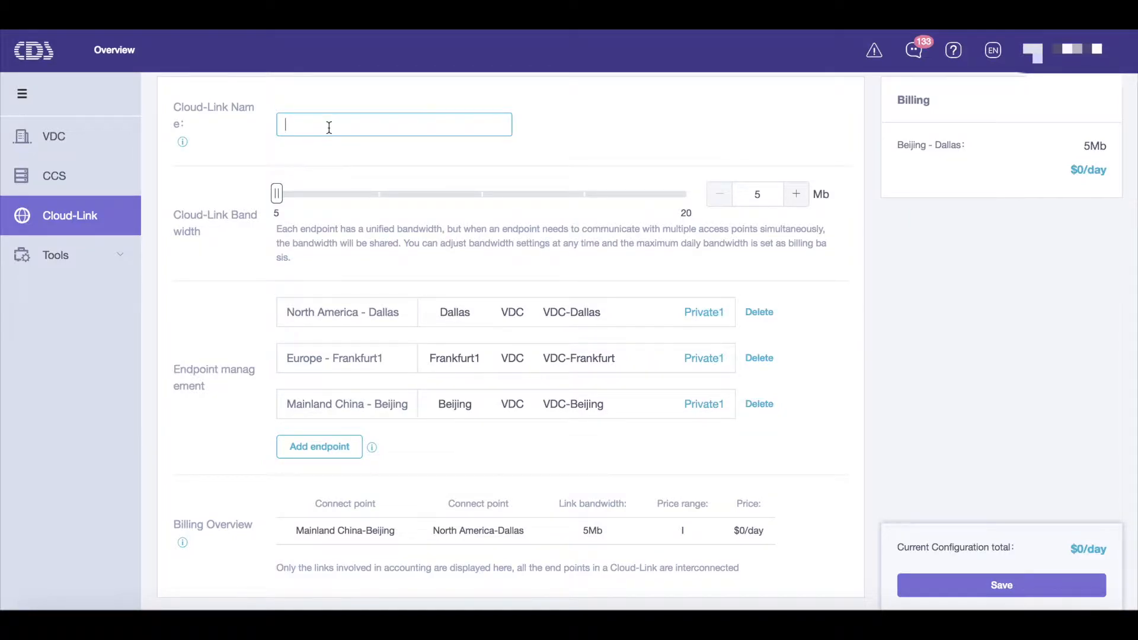
pyautogui.write('GPN-B')
pyautogui.write('J-Frankfurt-Dallas')
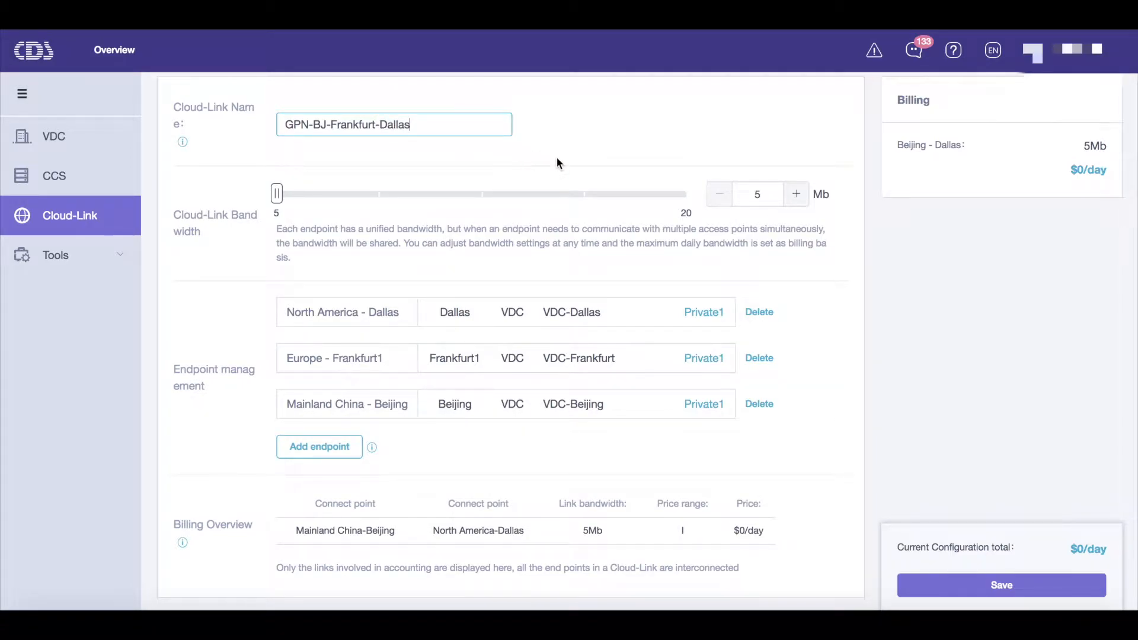
# Step: Try the Cloud-Link bandwidth at 20 Mb, settle on 10 Mb, and save and confirm the Cloud-Link order
pyautogui.click(278, 195)
pyautogui.moveTo(277, 196); pyautogui.dragTo(401, 197)
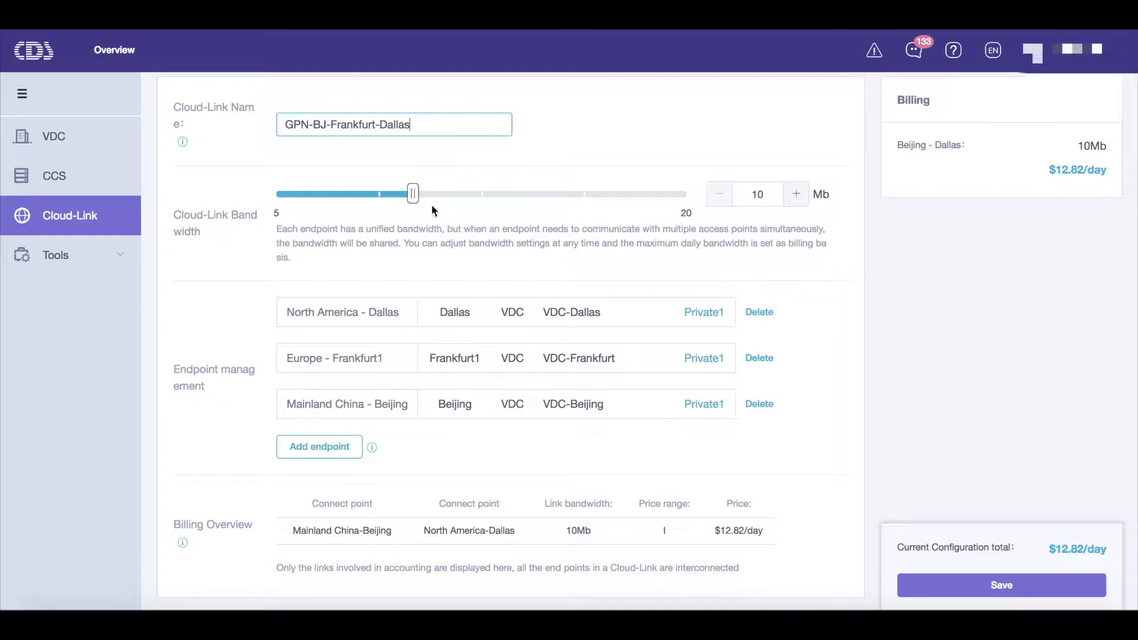
pyautogui.moveTo(413, 194); pyautogui.dragTo(509, 192)
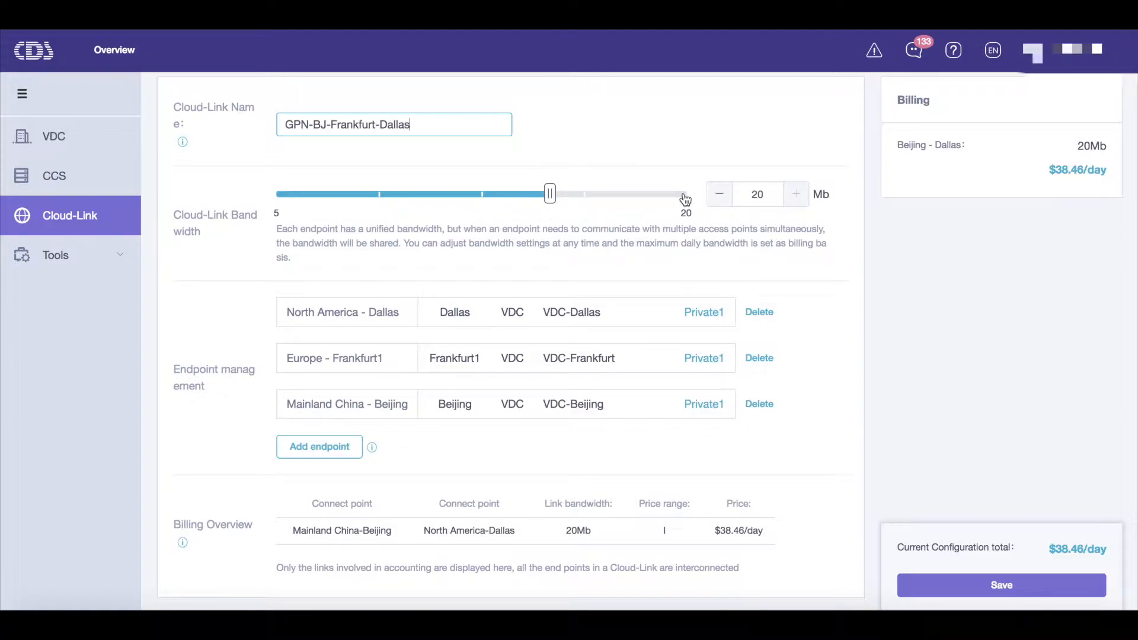
pyautogui.moveTo(550, 193); pyautogui.dragTo(393, 191)
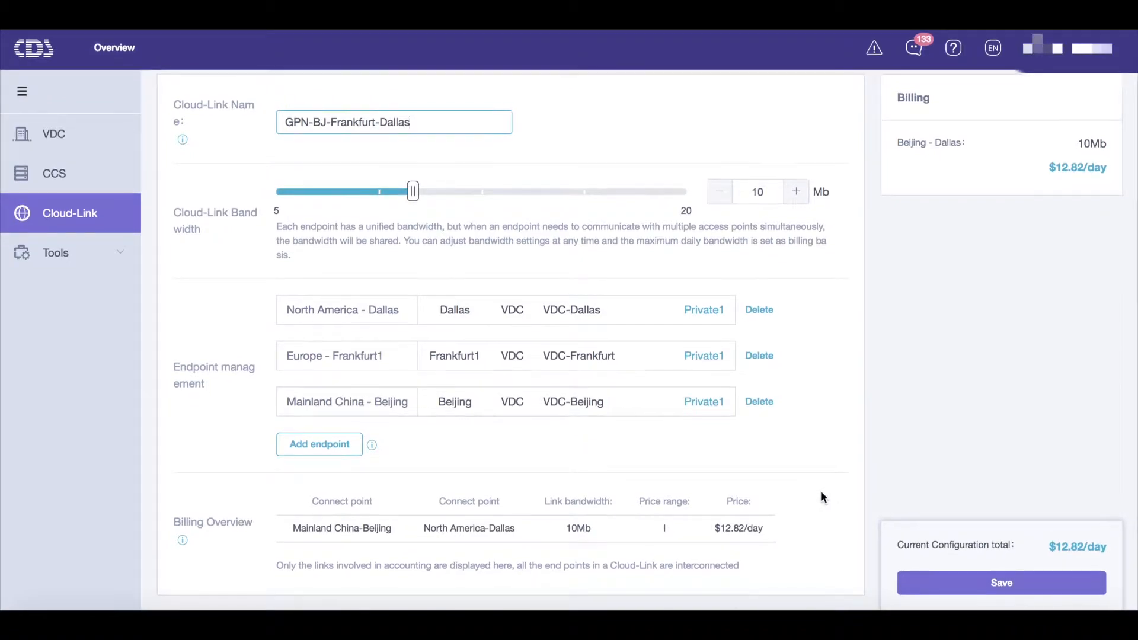
pyautogui.click(965, 585)
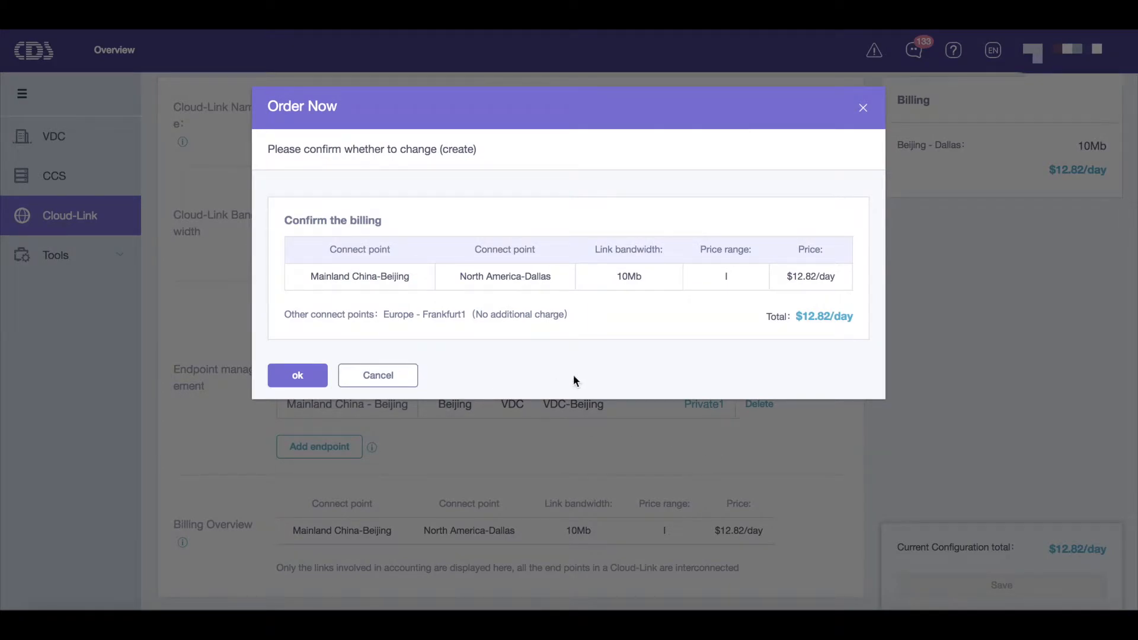
pyautogui.click(299, 378)
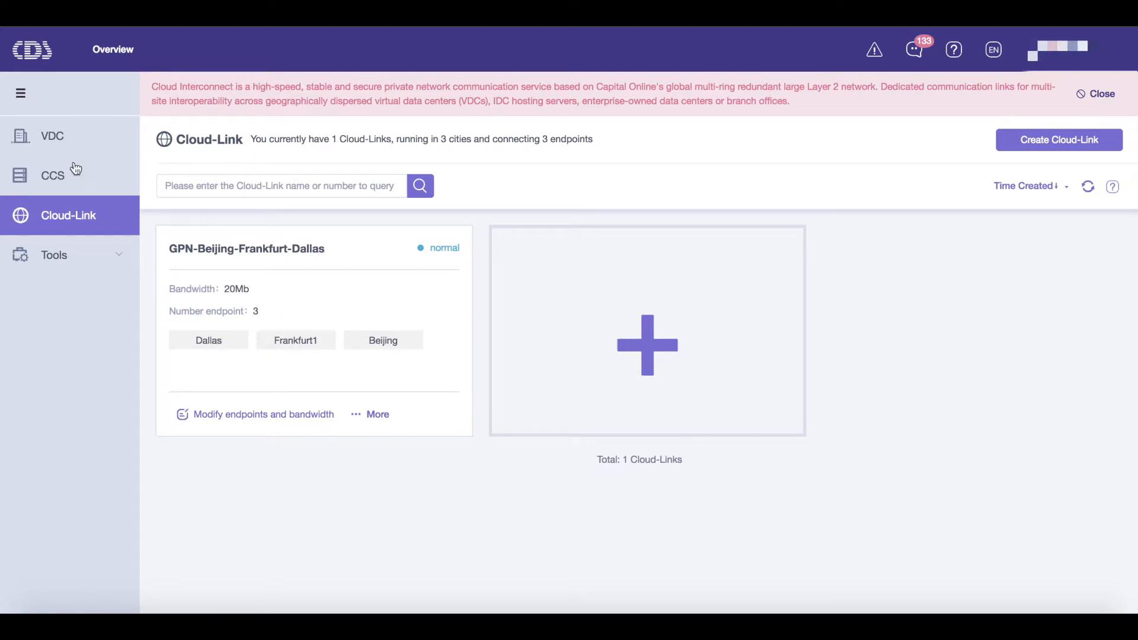
# Step: Open the Cloud Compute Server list and start creating a new CCS
pyautogui.click(51, 188)
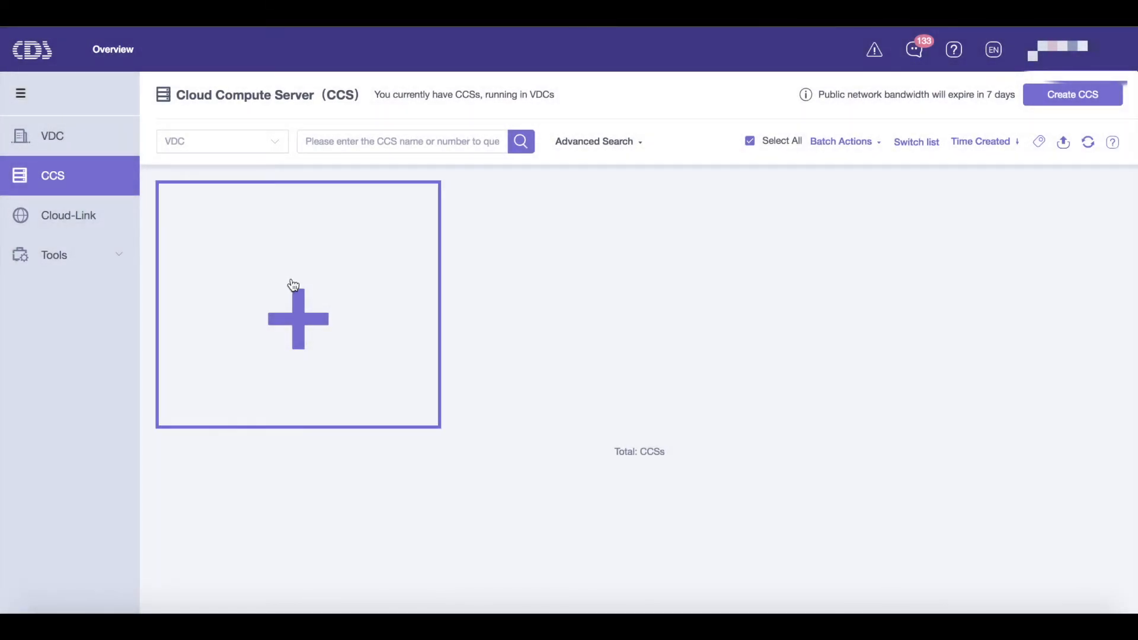
pyautogui.click(293, 285)
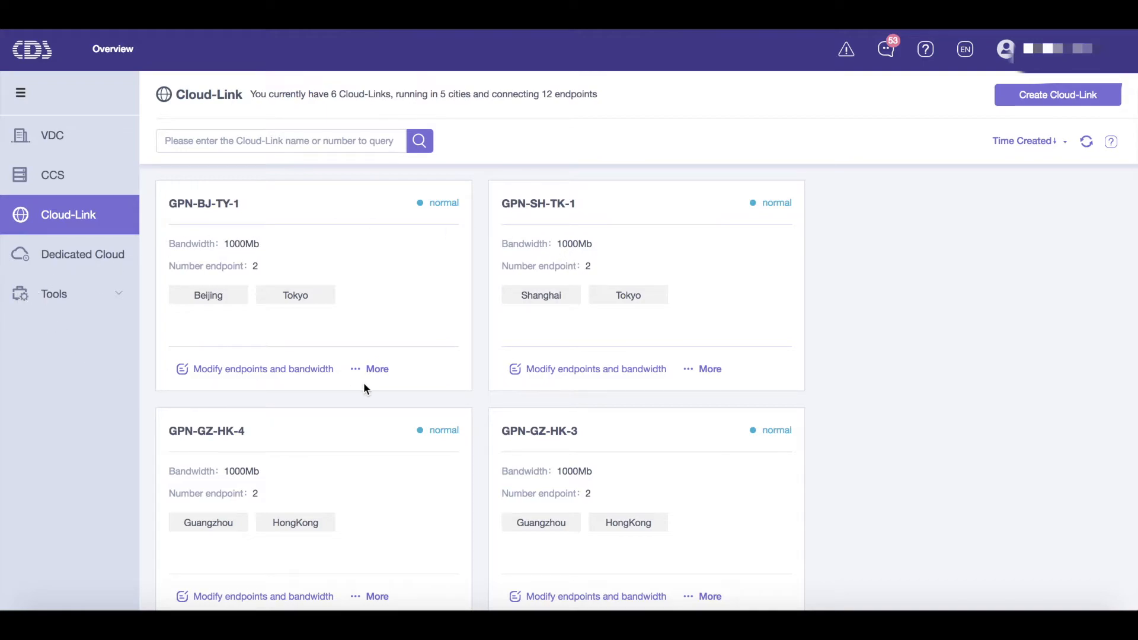
# Step: Open the Monitor Alarm view of the Cloud-Link GPN-BJ-TY-1 and examine the Beijing connect point's bandwidth chart for the last month
pyautogui.click(375, 367)
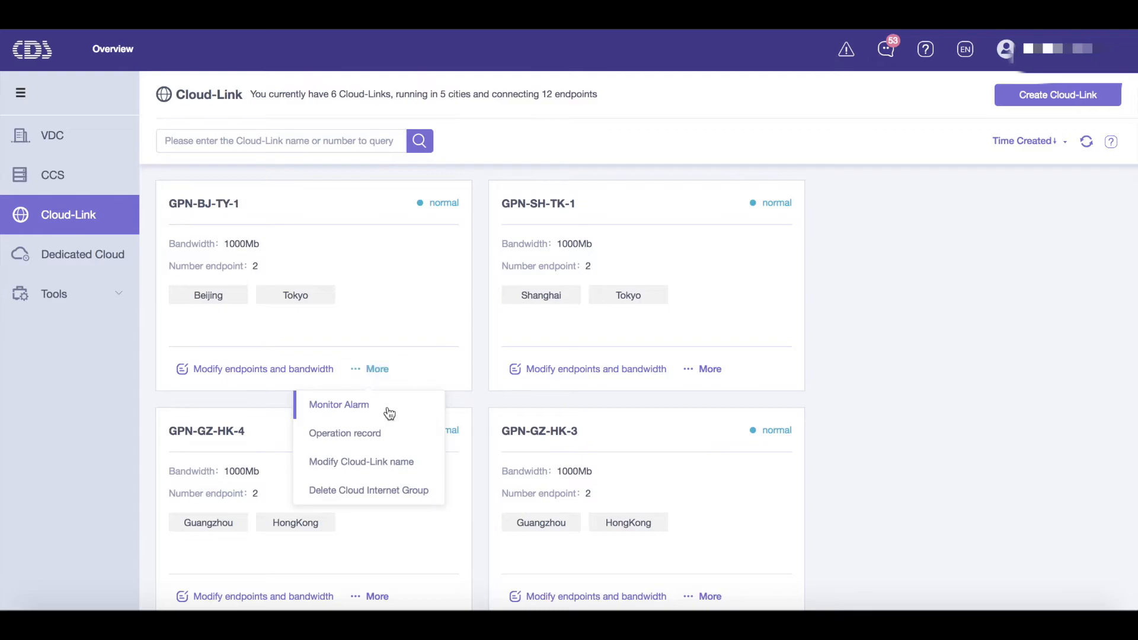
pyautogui.click(369, 406)
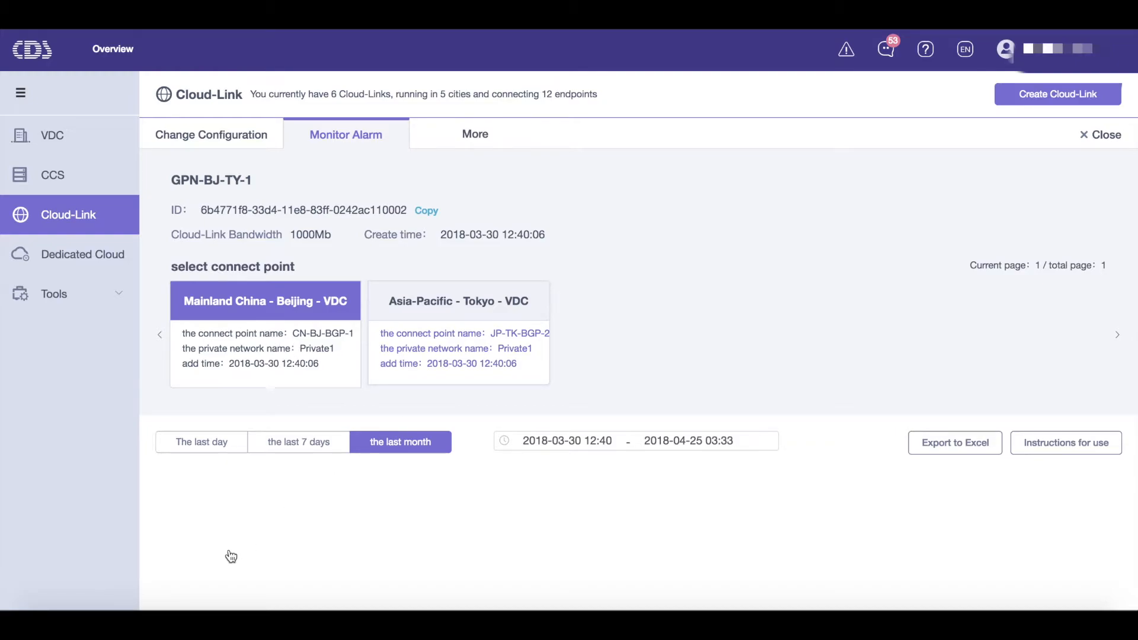
pyautogui.scroll(-3, 151, 482)
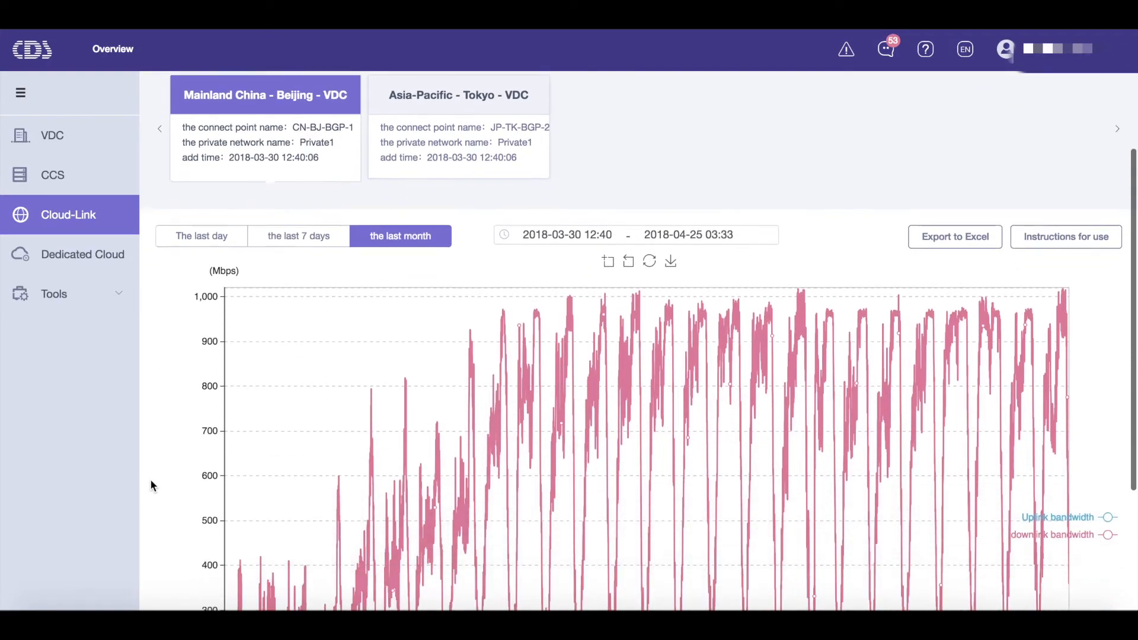
pyautogui.scroll(-2, 151, 479)
# Step: Examine the Beijing connect point's uplink and downlink bandwidth over the last 7 days and over the last day
pyautogui.click(299, 120)
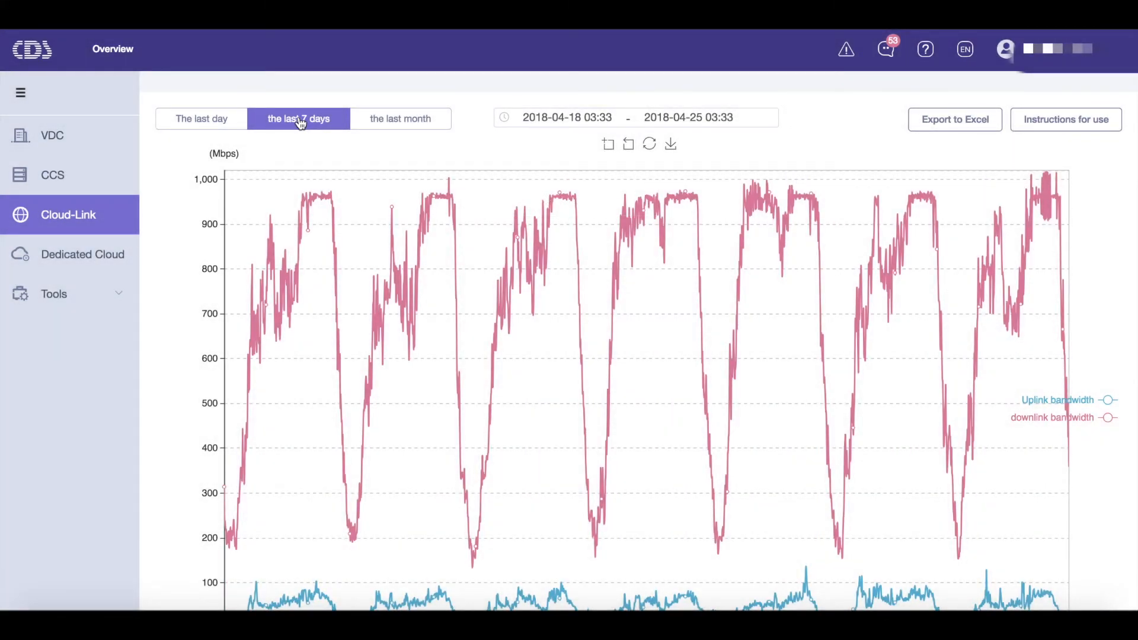
pyautogui.click(208, 122)
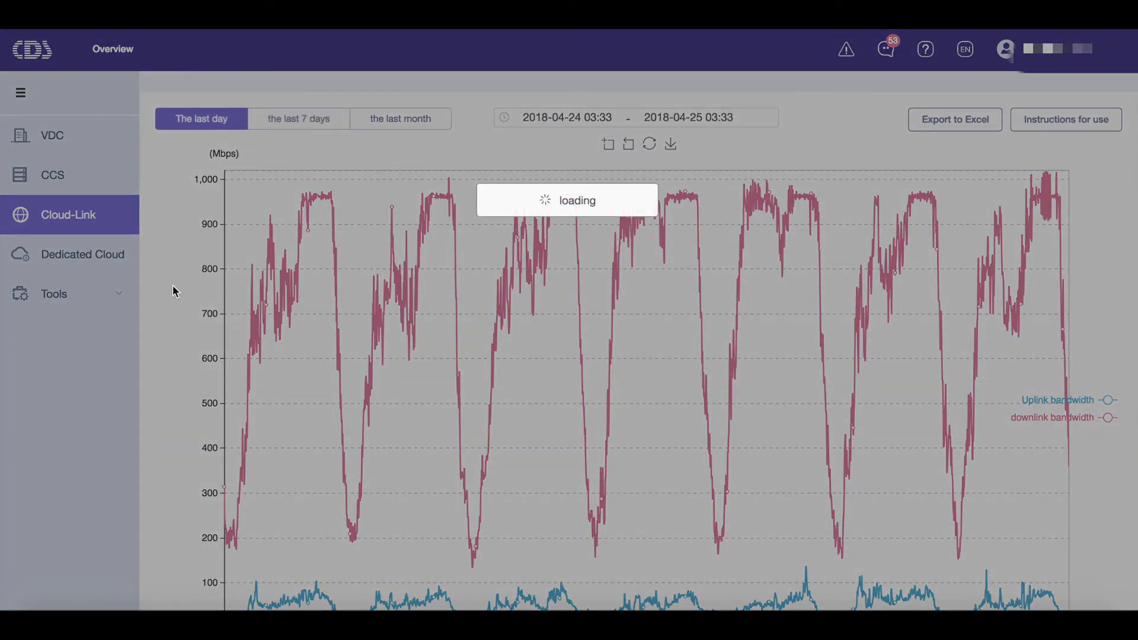
pyautogui.scroll(-2, 173, 287)
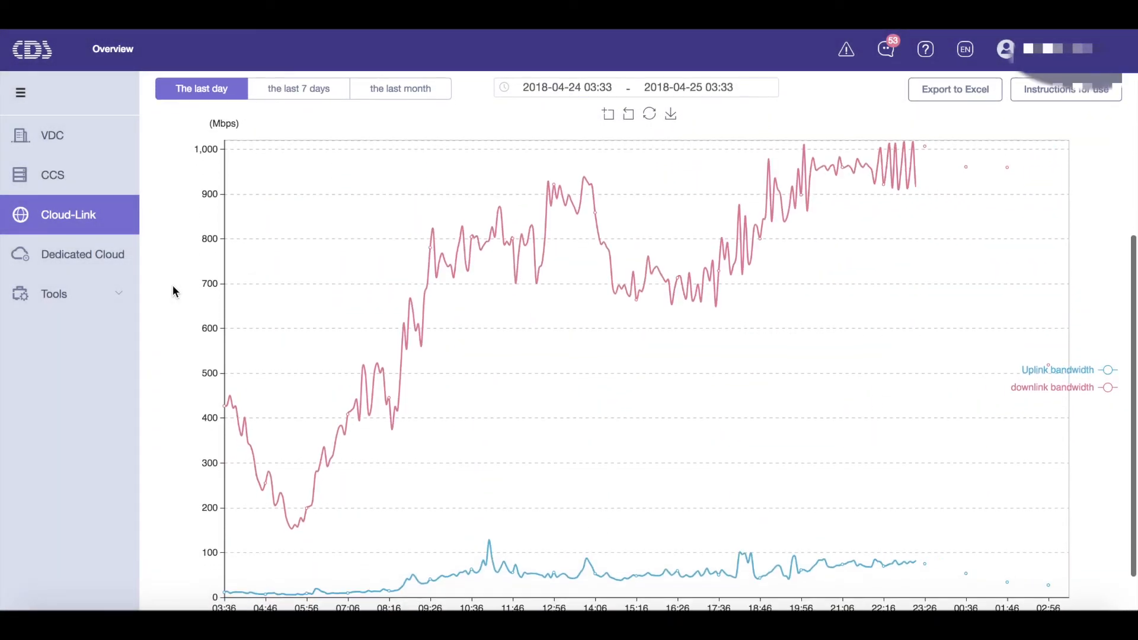
pyautogui.scroll(-1, 172, 286)
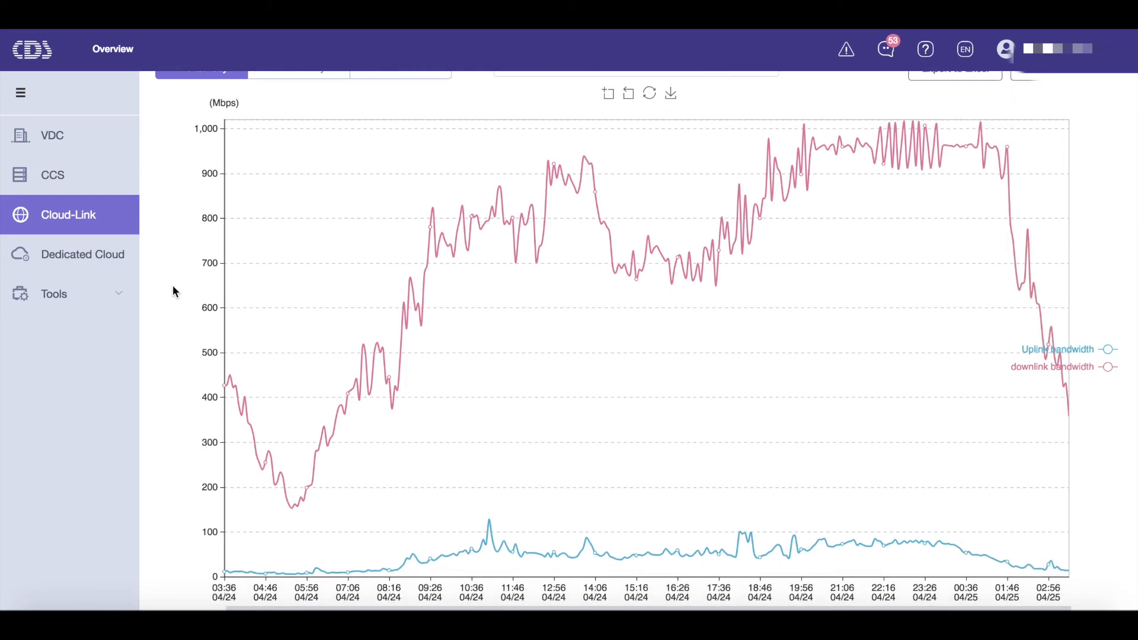
pyautogui.scroll(5, 173, 287)
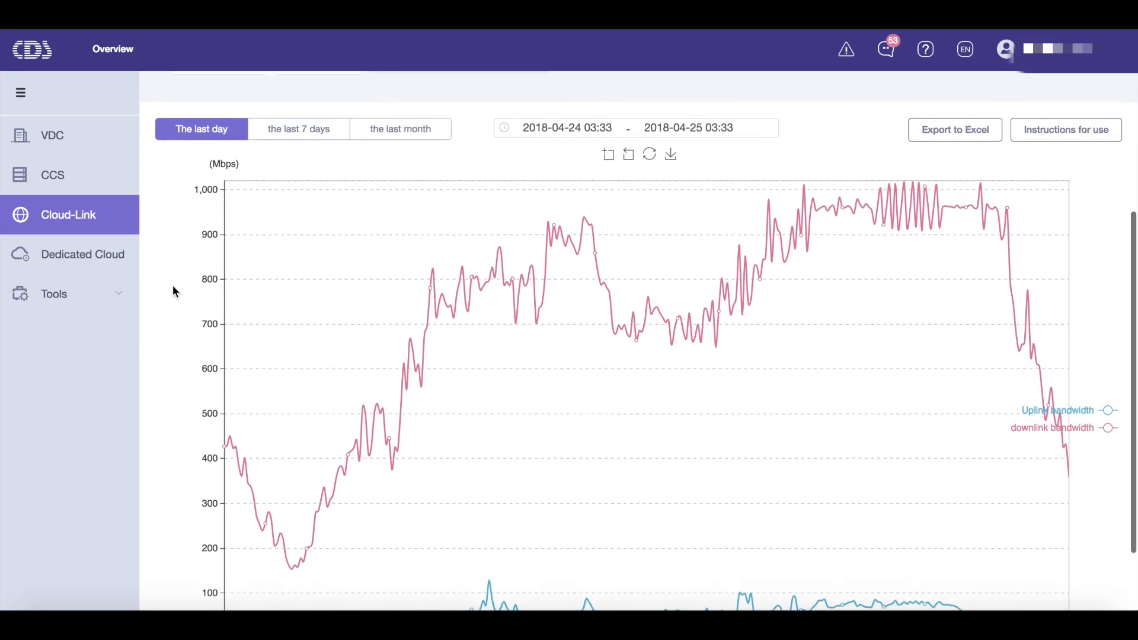
pyautogui.scroll(3, 172, 286)
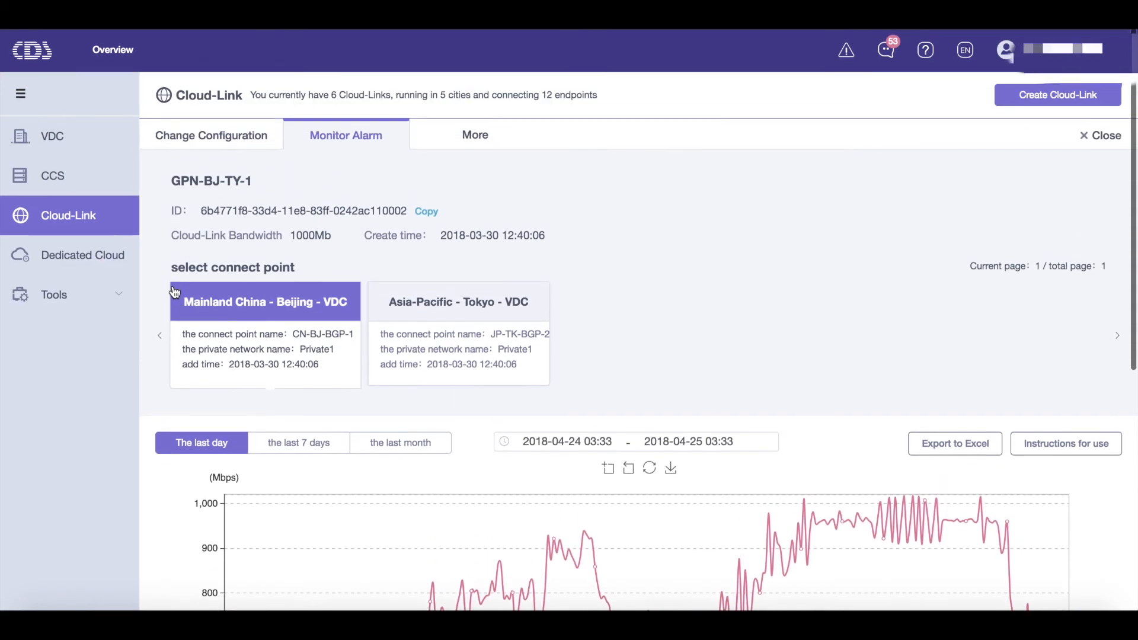